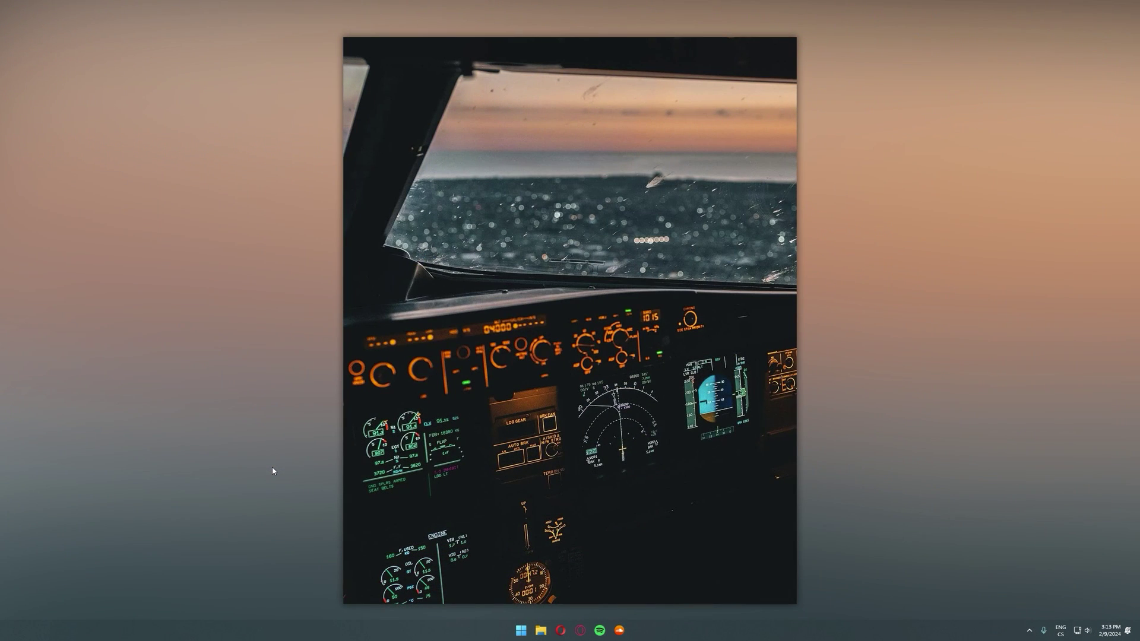
Step: Launch NVIDIA Control Panel from the Start search using 'nv'
key(super)
text(nv)
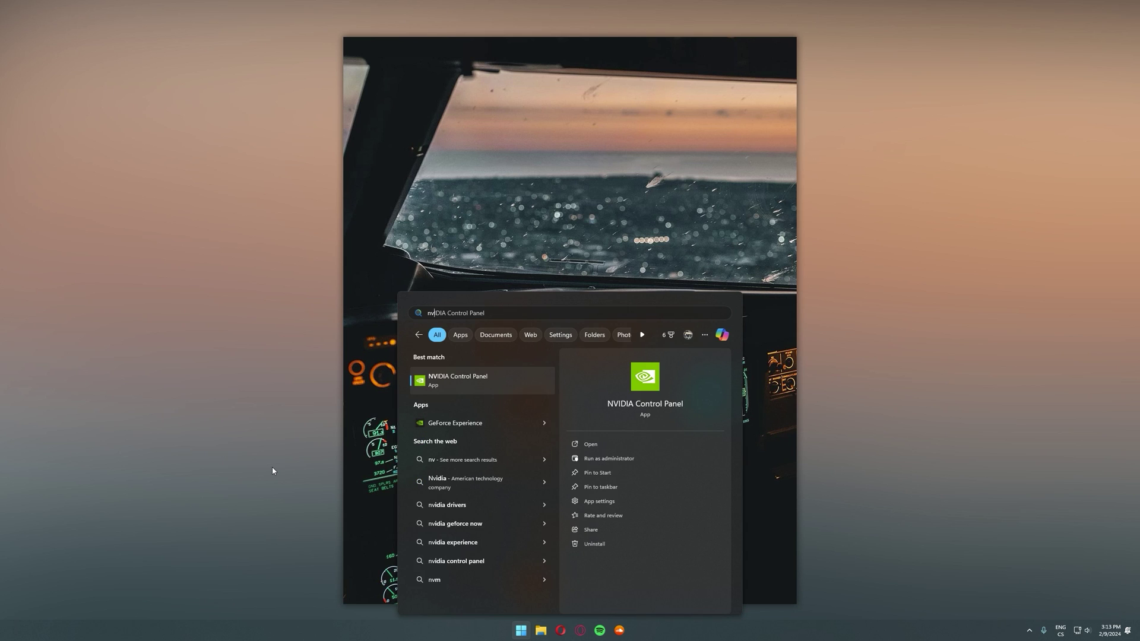
key(Return)
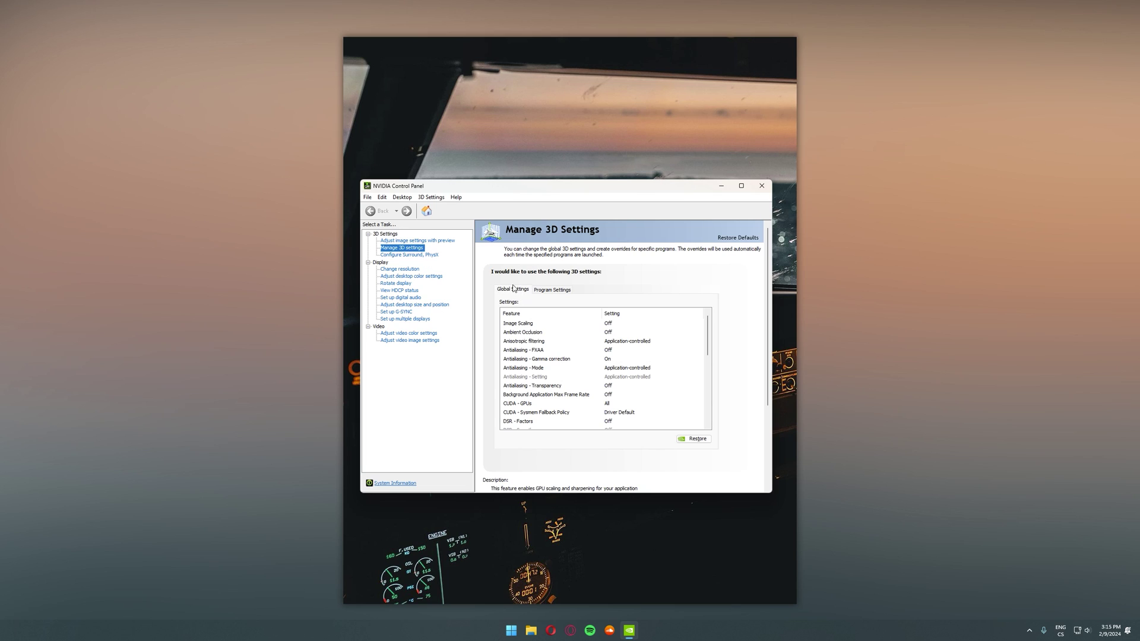
Step: Select Microsoft Flight Simulator under Manage 3D Settings > Program Settings
click(553, 291)
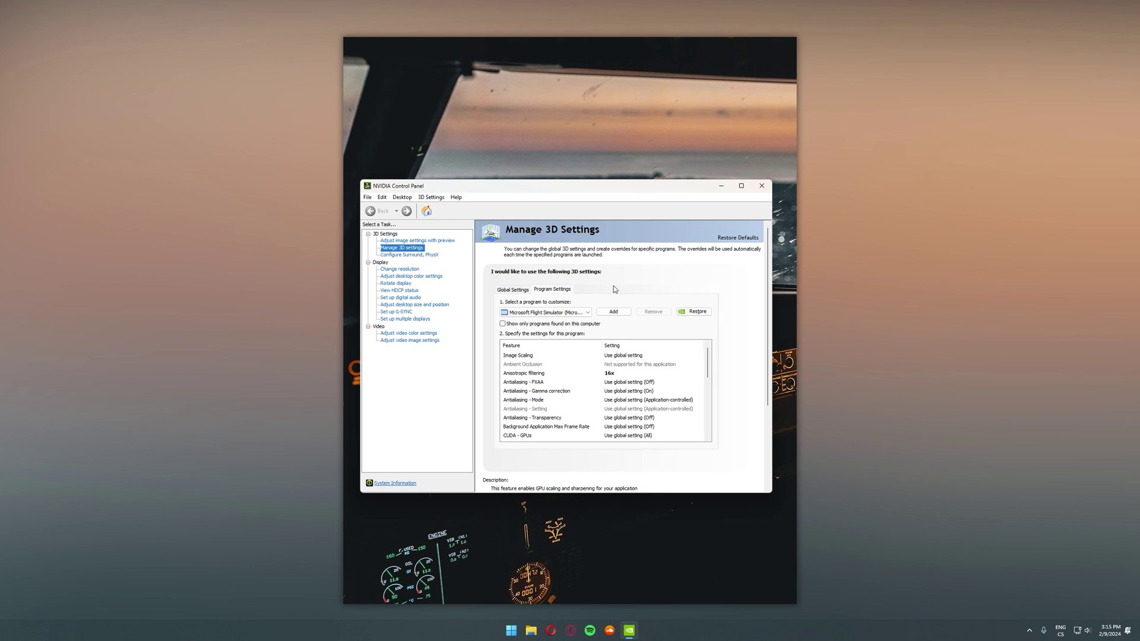
click(542, 313)
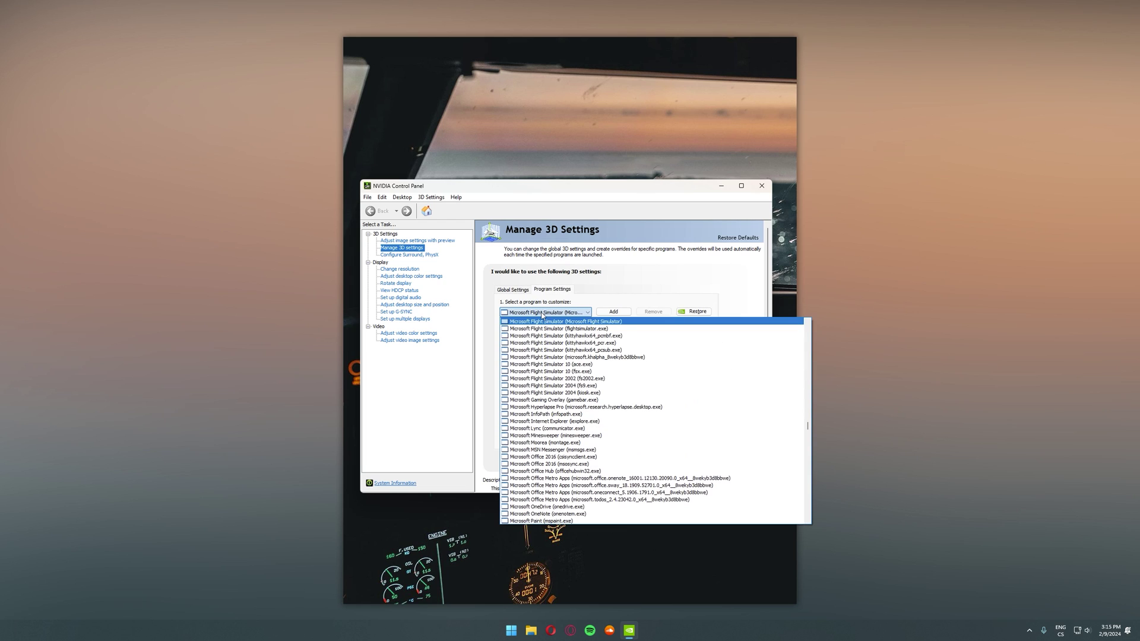
scroll(552, 339, up, 1)
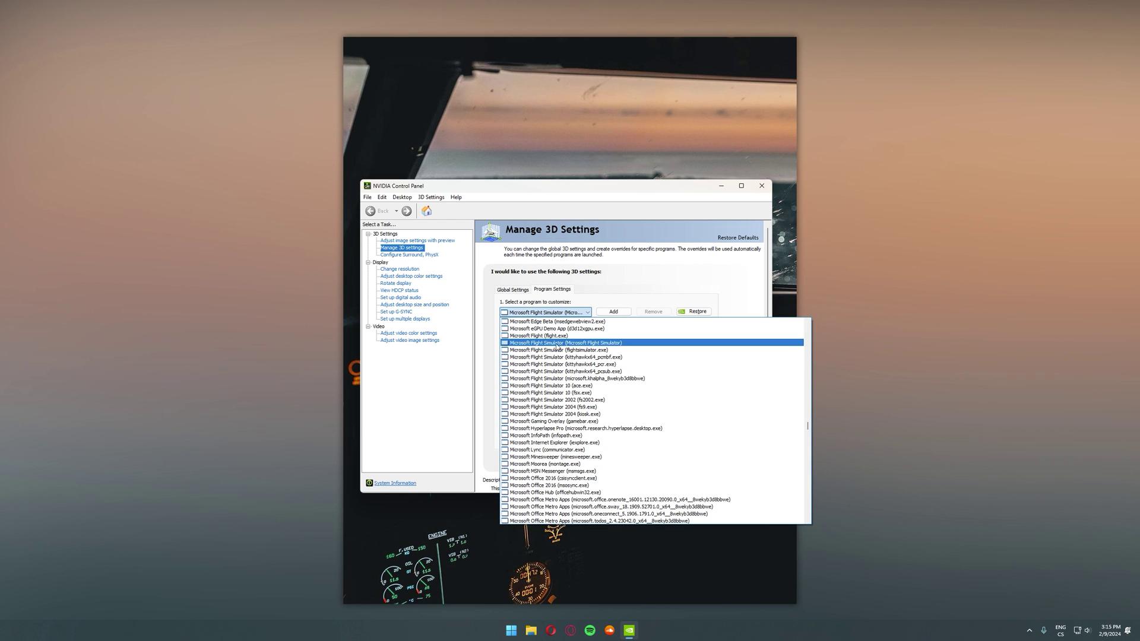
click(554, 344)
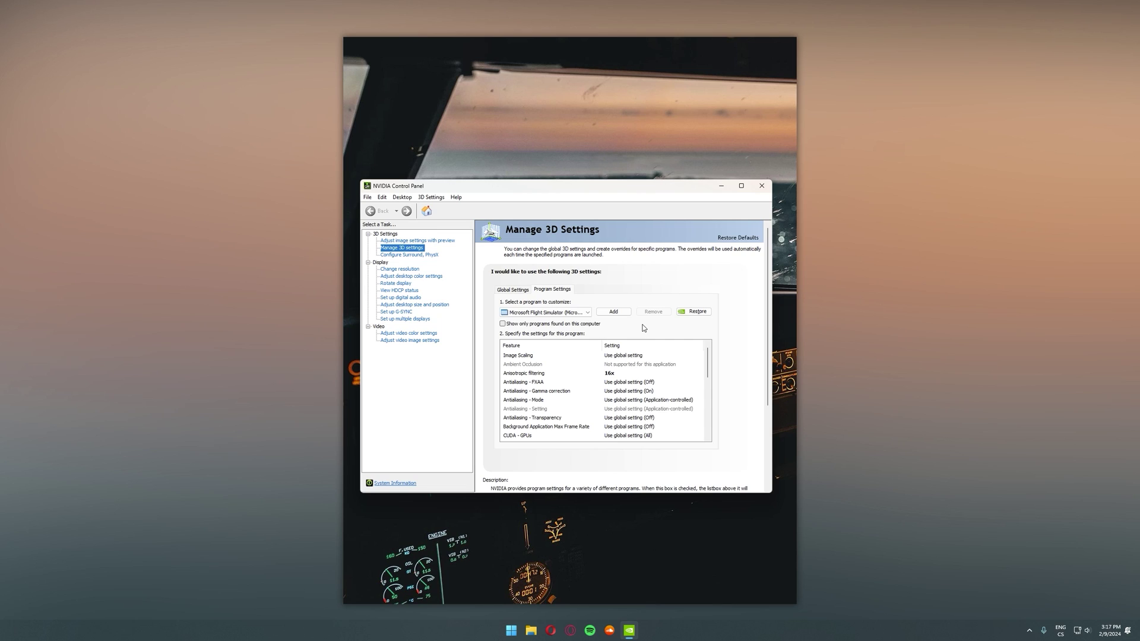
Step: Set Anisotropic filtering to 16x and Low Latency Mode to Ultra
click(612, 374)
click(612, 374)
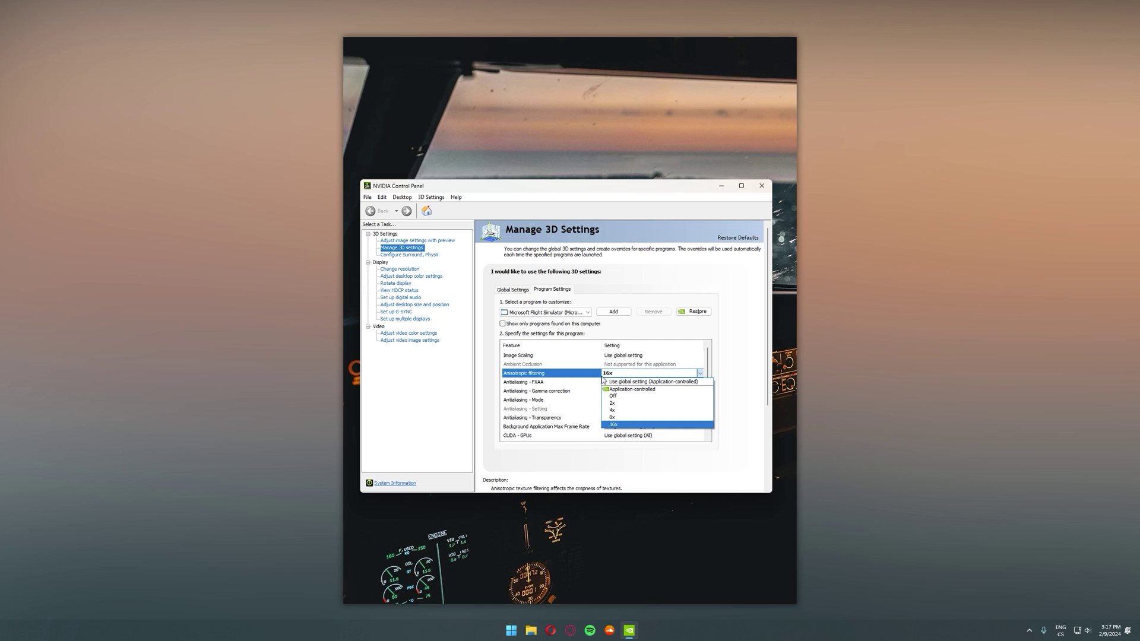
click(616, 426)
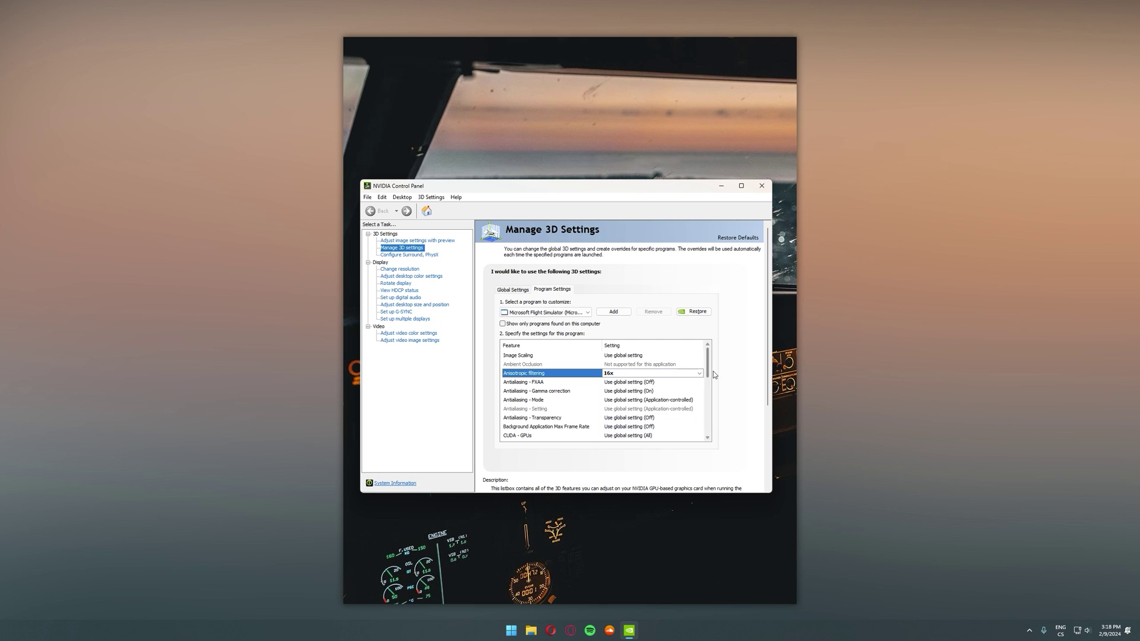
scroll(683, 386, down, 2)
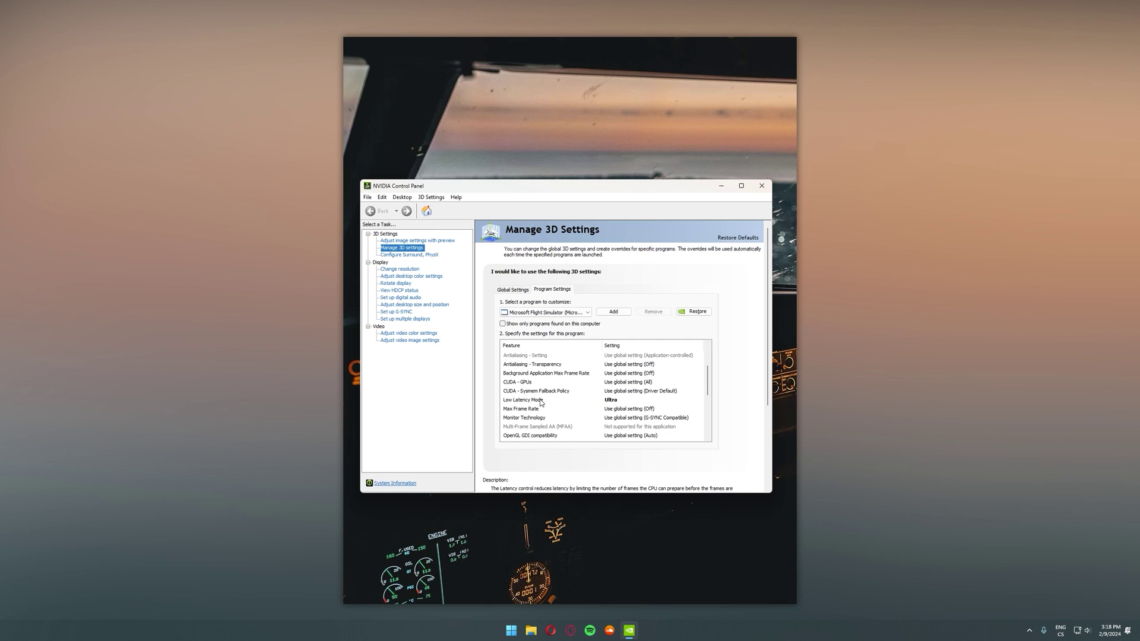
click(610, 401)
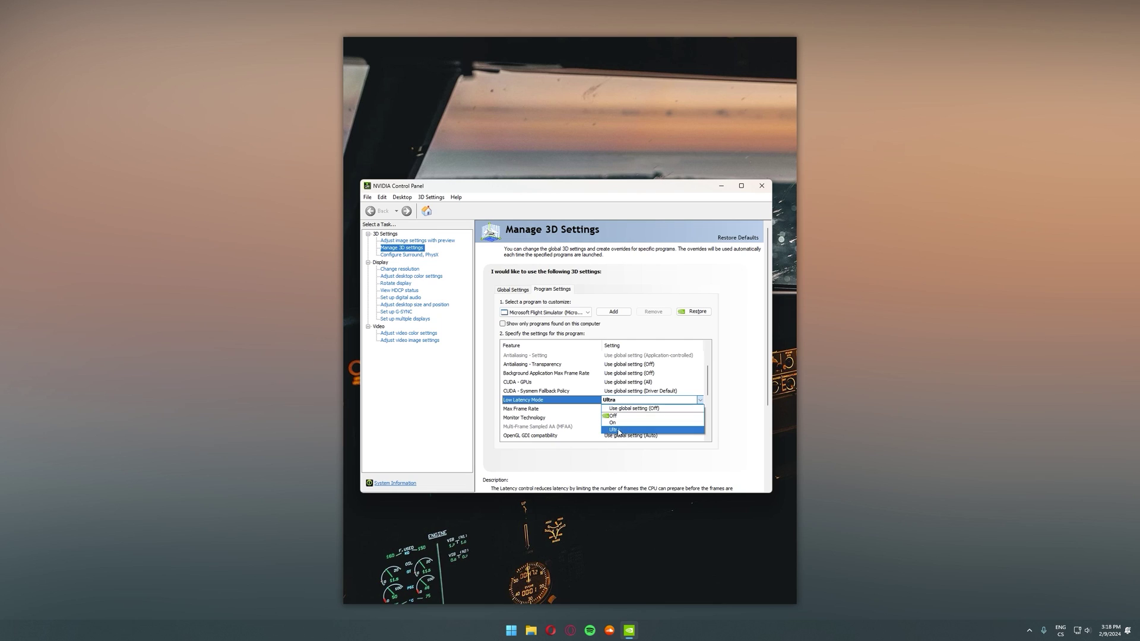
click(621, 430)
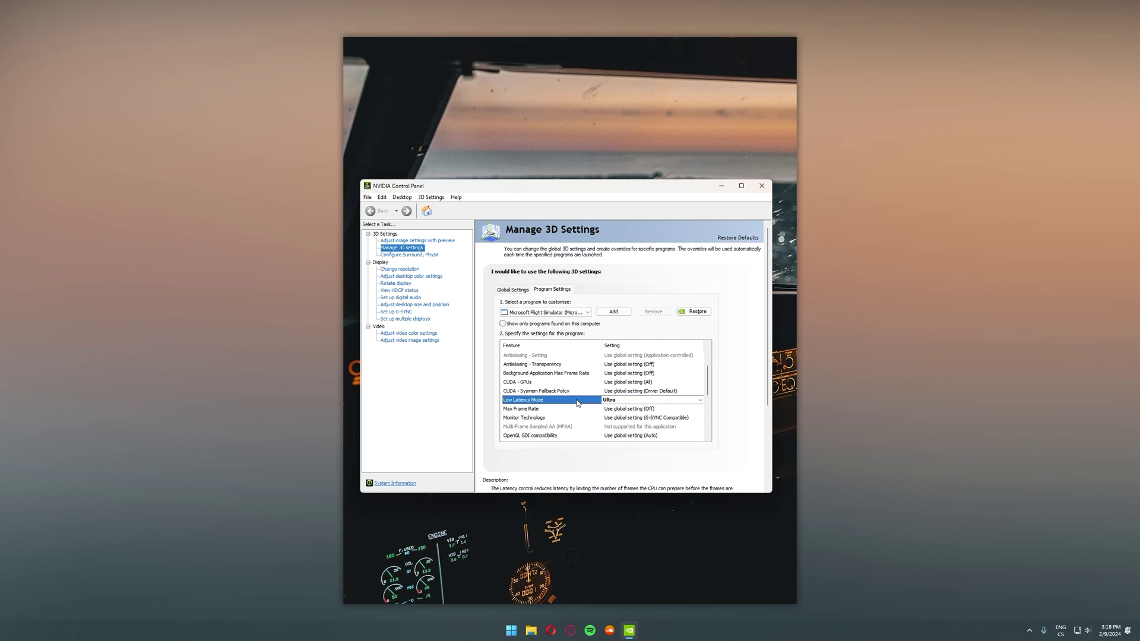
drag(708, 379, 708, 403)
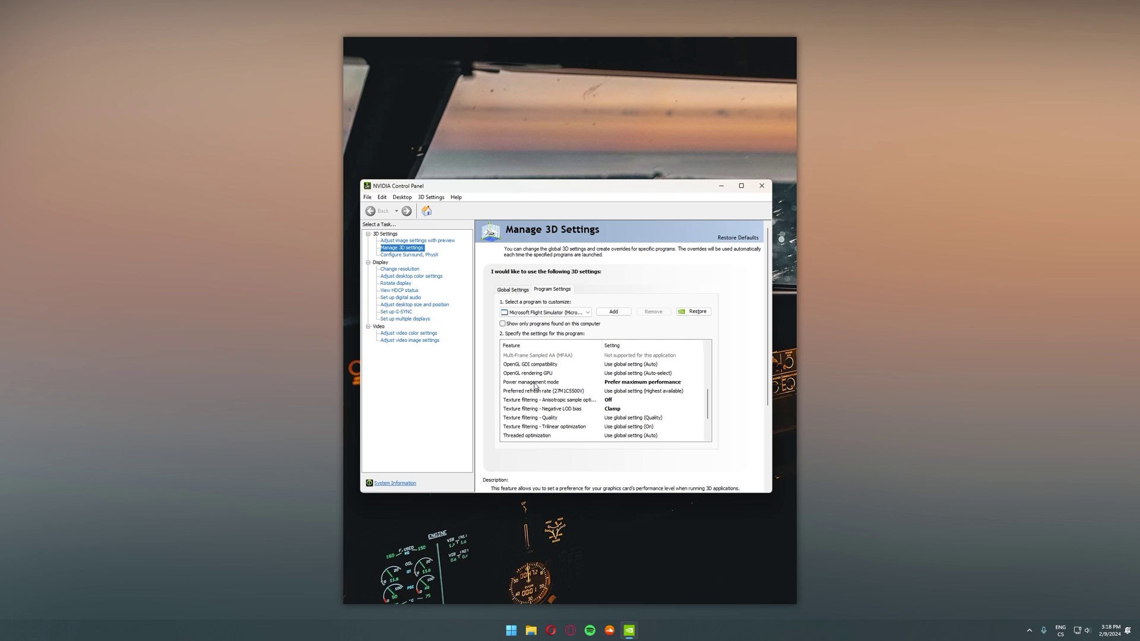
Step: Set power management to Prefer maximum performance and turn anisotropic sample optimization Off
click(634, 383)
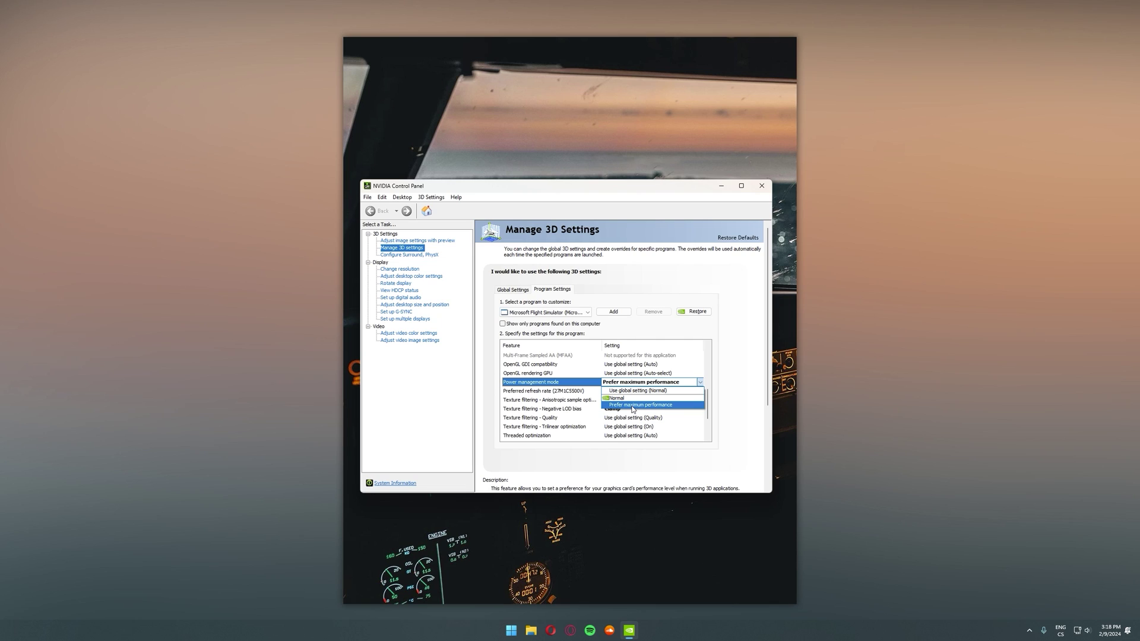
click(633, 406)
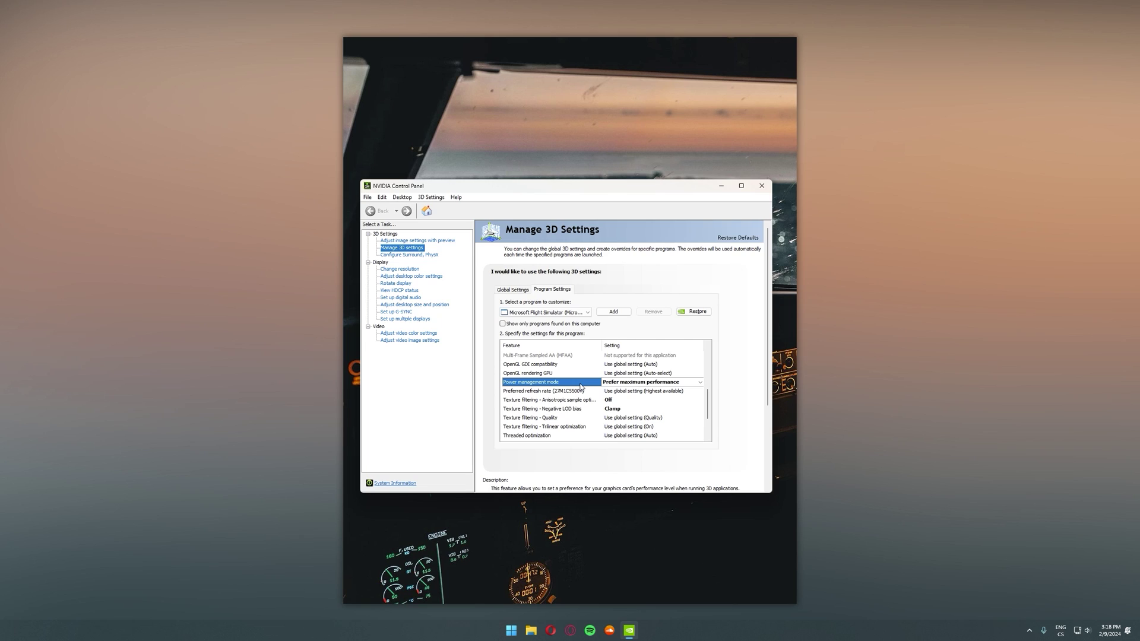
click(490, 395)
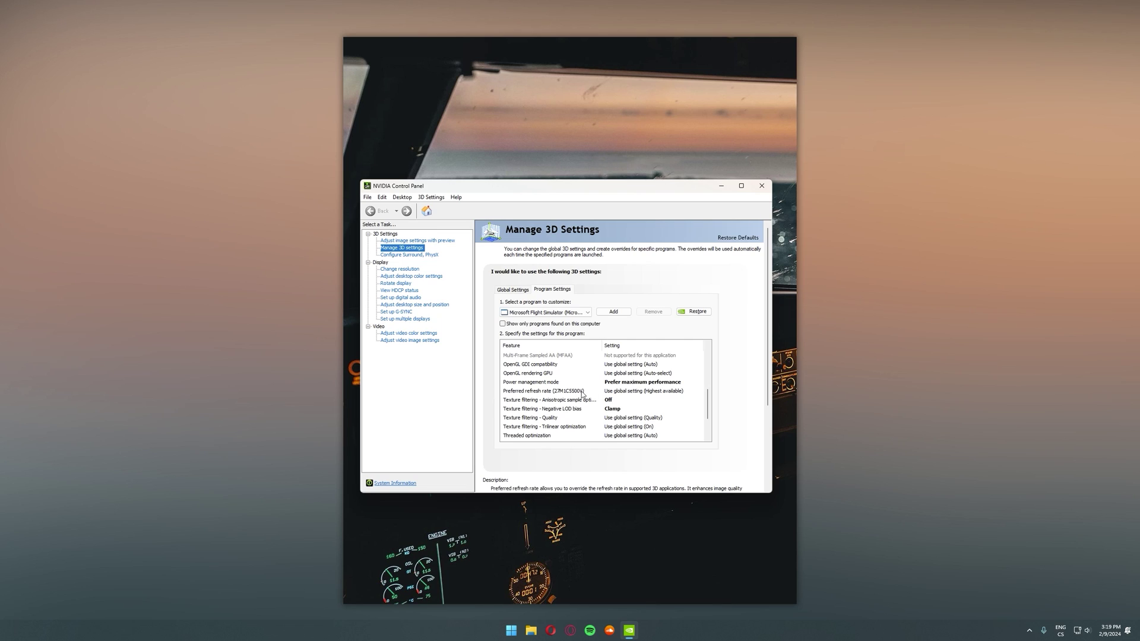
click(609, 401)
click(615, 416)
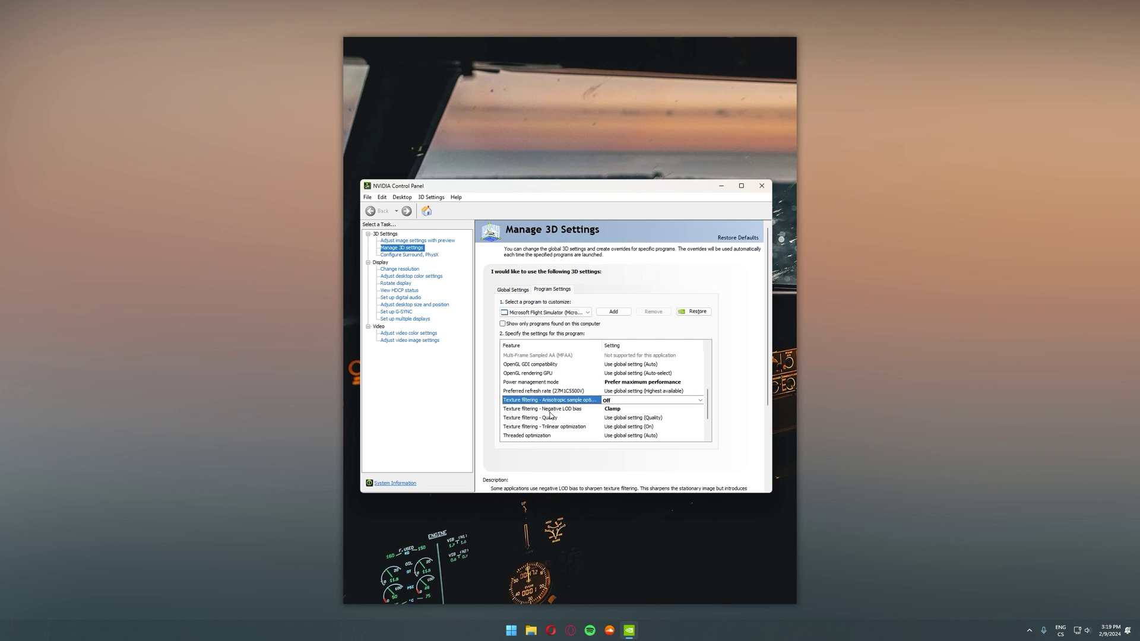
Step: Set Negative LOD bias to Clamp and apply the Flight Simulator 3D settings
click(611, 409)
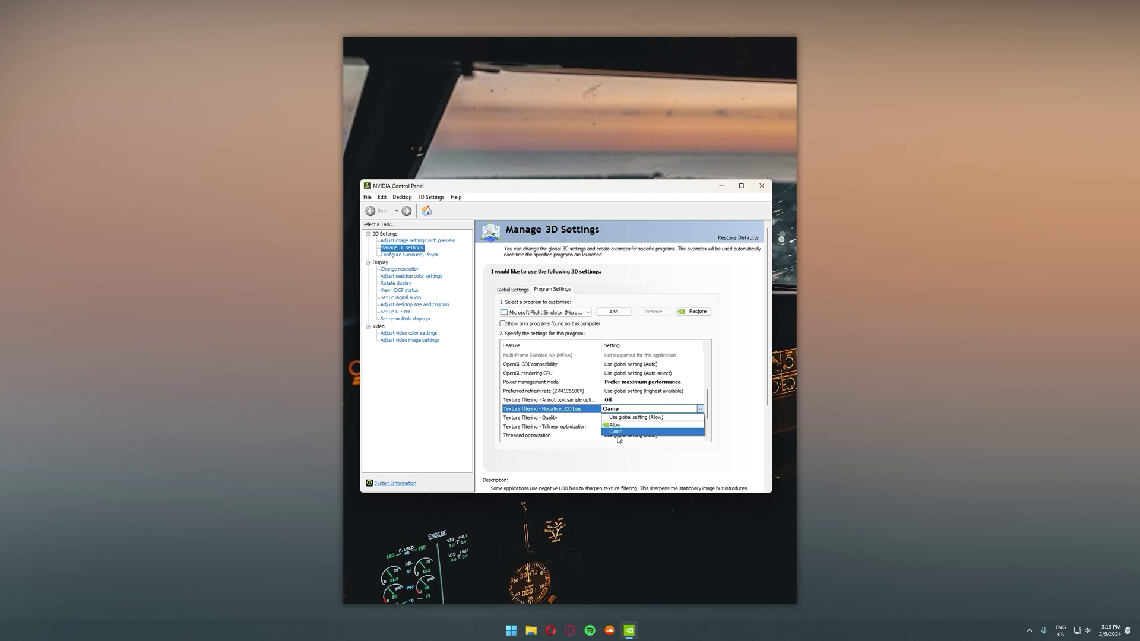
click(623, 432)
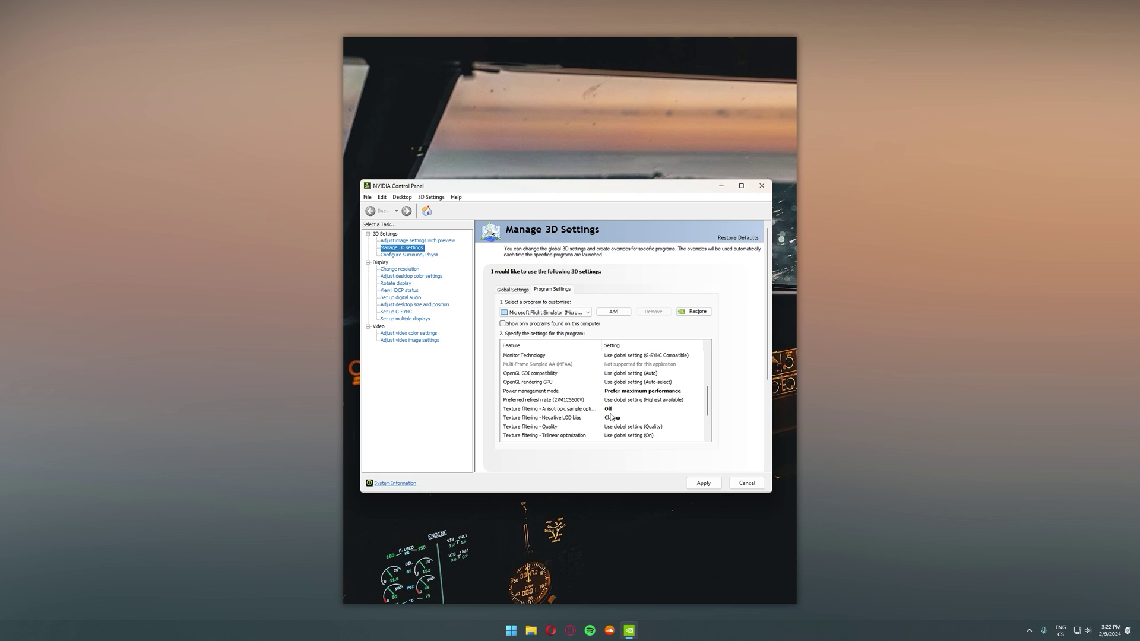
scroll(710, 386, up, 2)
scroll(710, 386, up, 3)
click(651, 373)
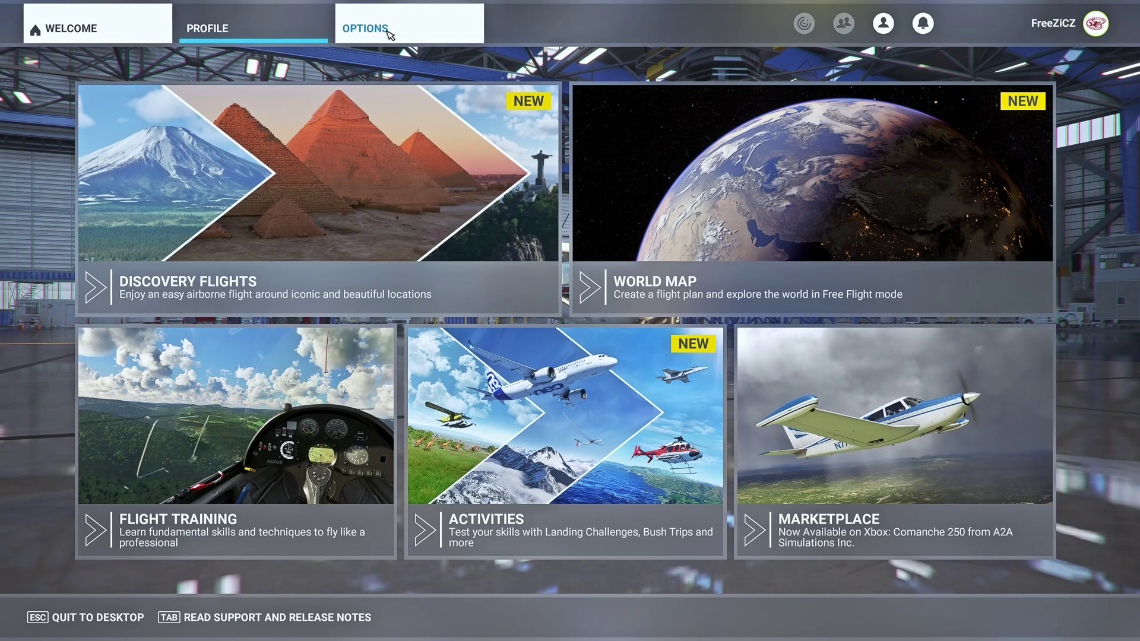
Step: In Options > General Options, confirm Full Screen display mode at 2560x1440
click(390, 34)
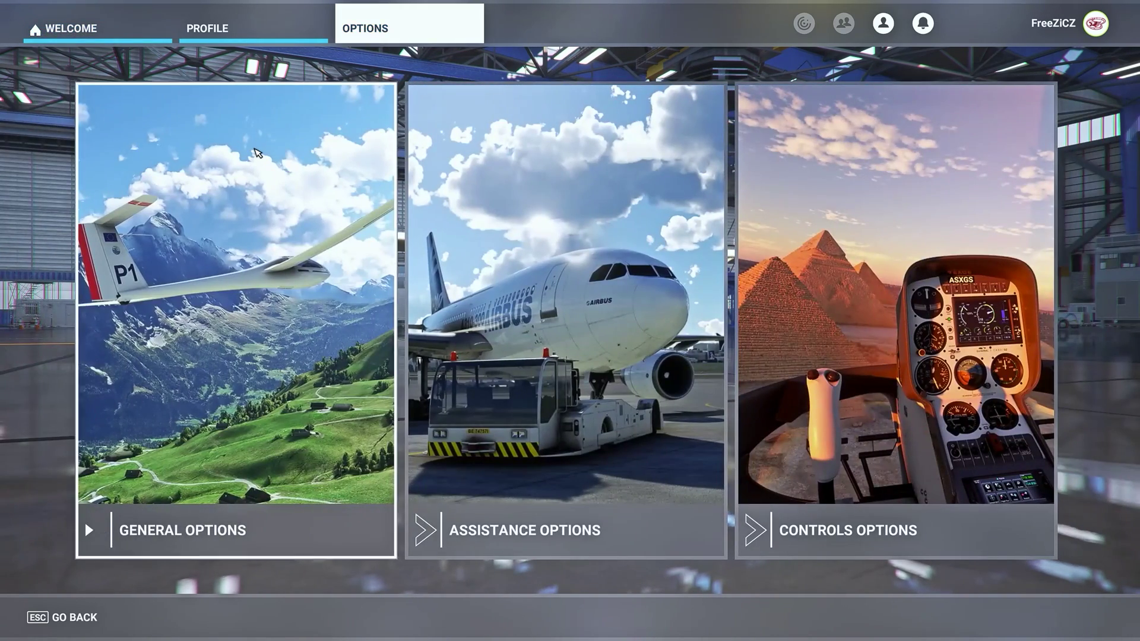
click(258, 153)
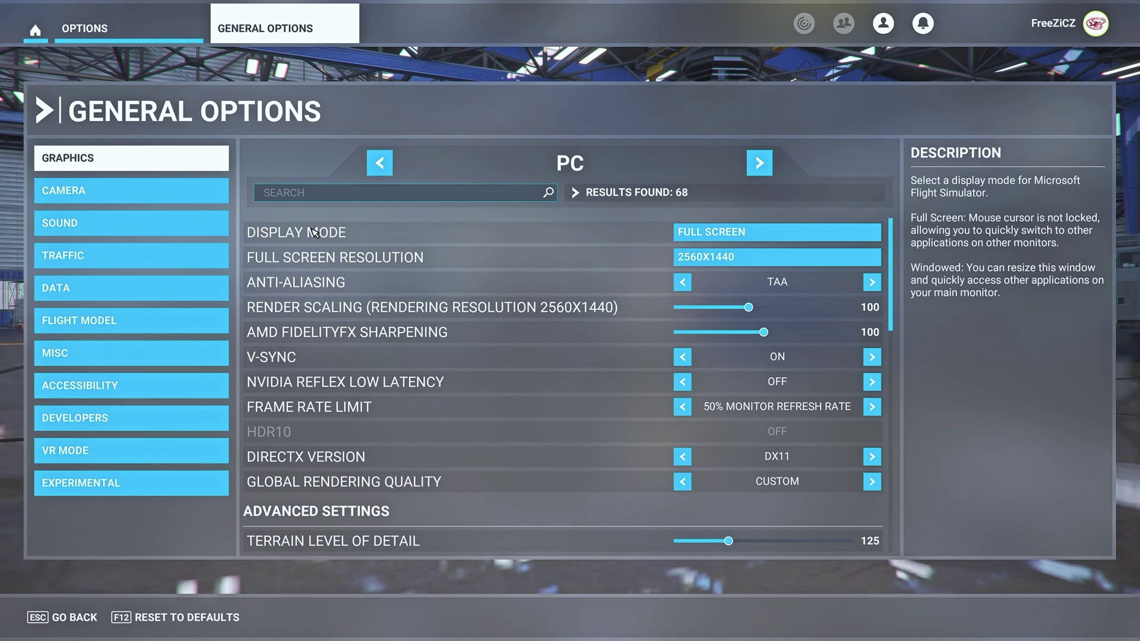
click(745, 233)
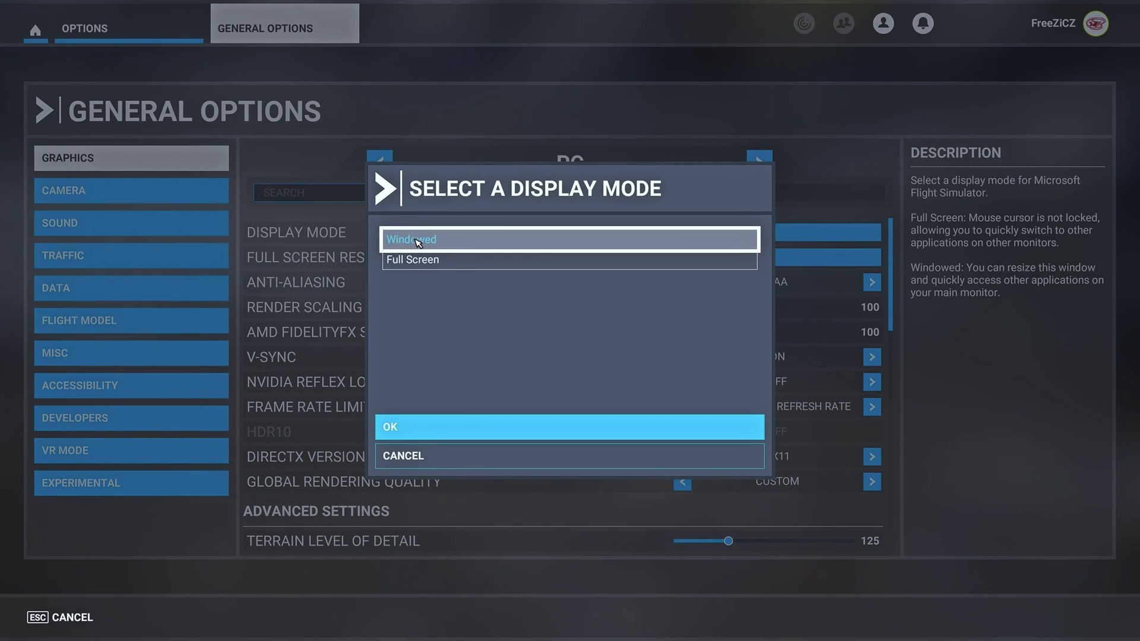
click(404, 260)
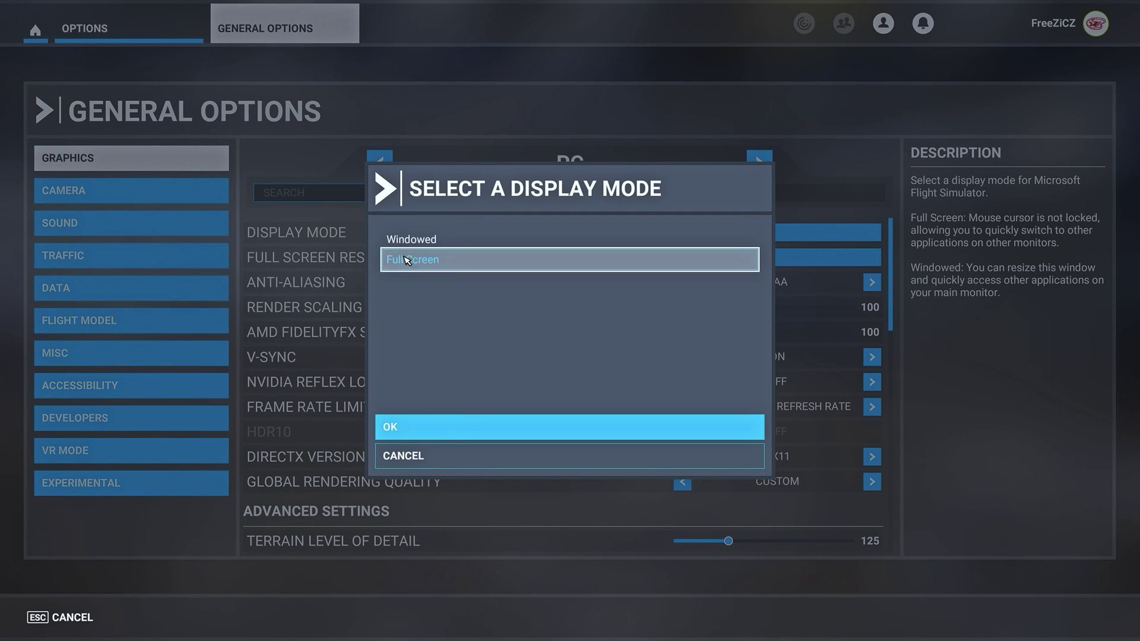
click(415, 425)
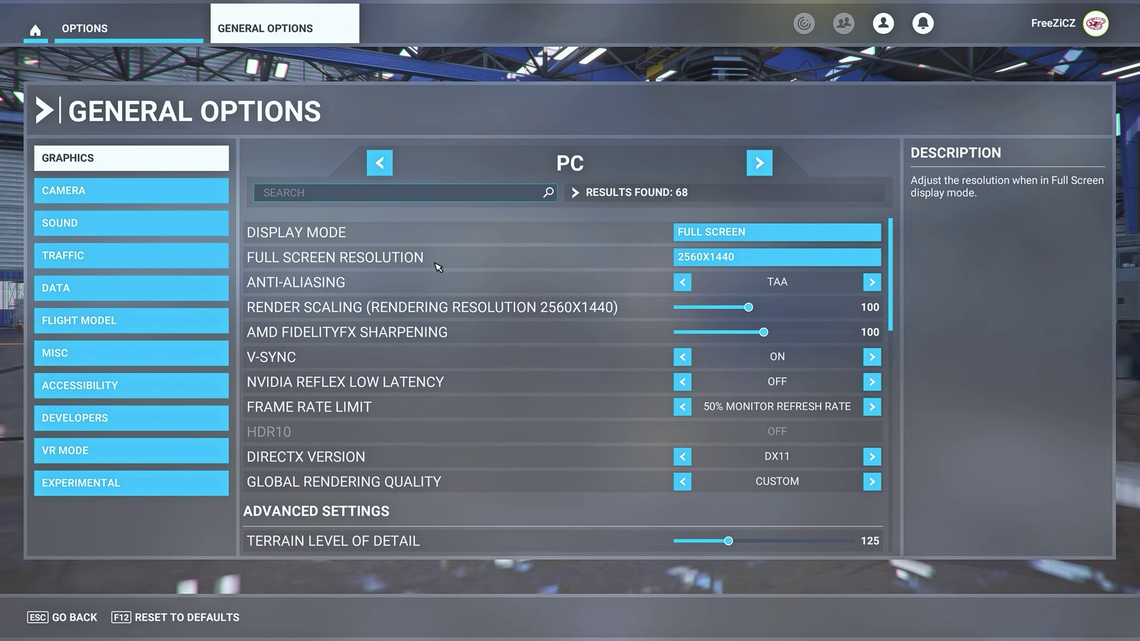
click(704, 261)
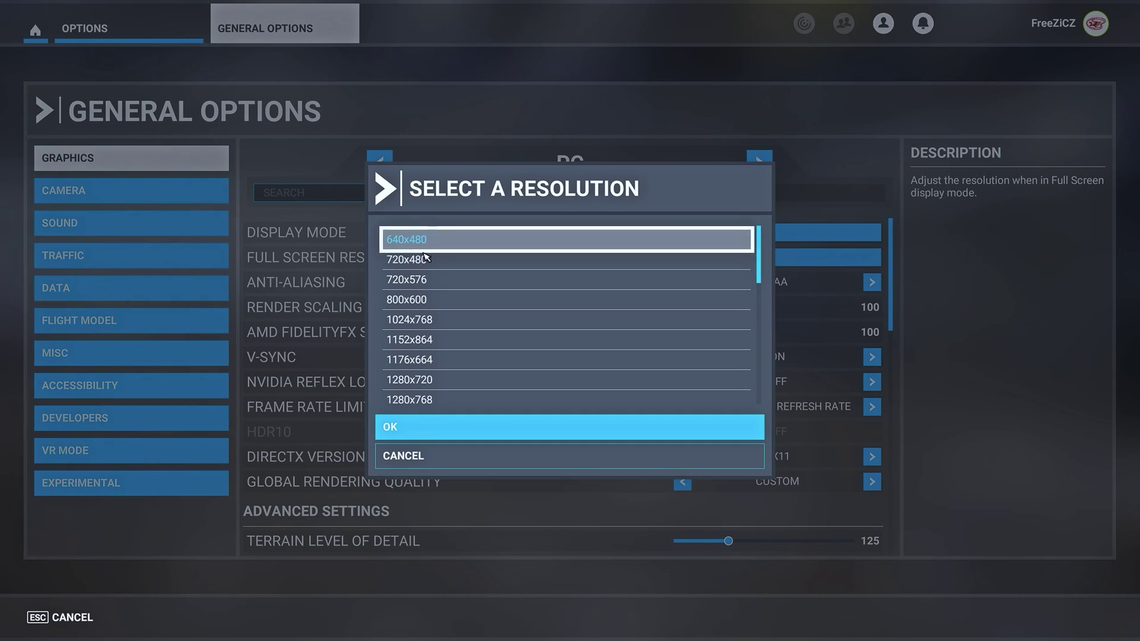
scroll(443, 317, down, 3)
scroll(442, 324, down, 4)
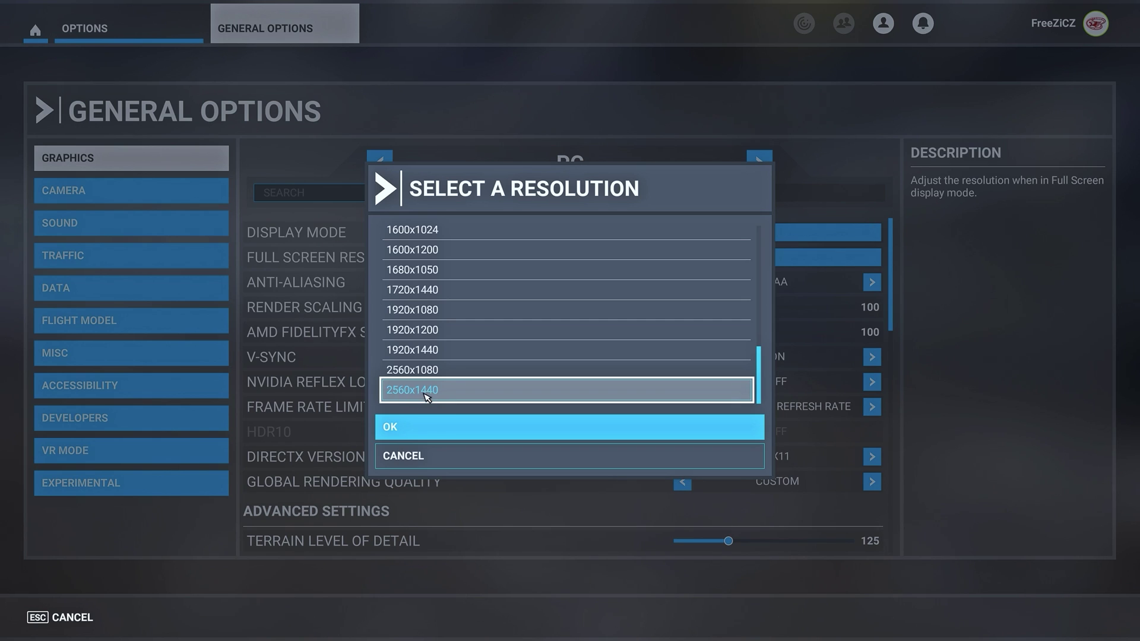
click(421, 461)
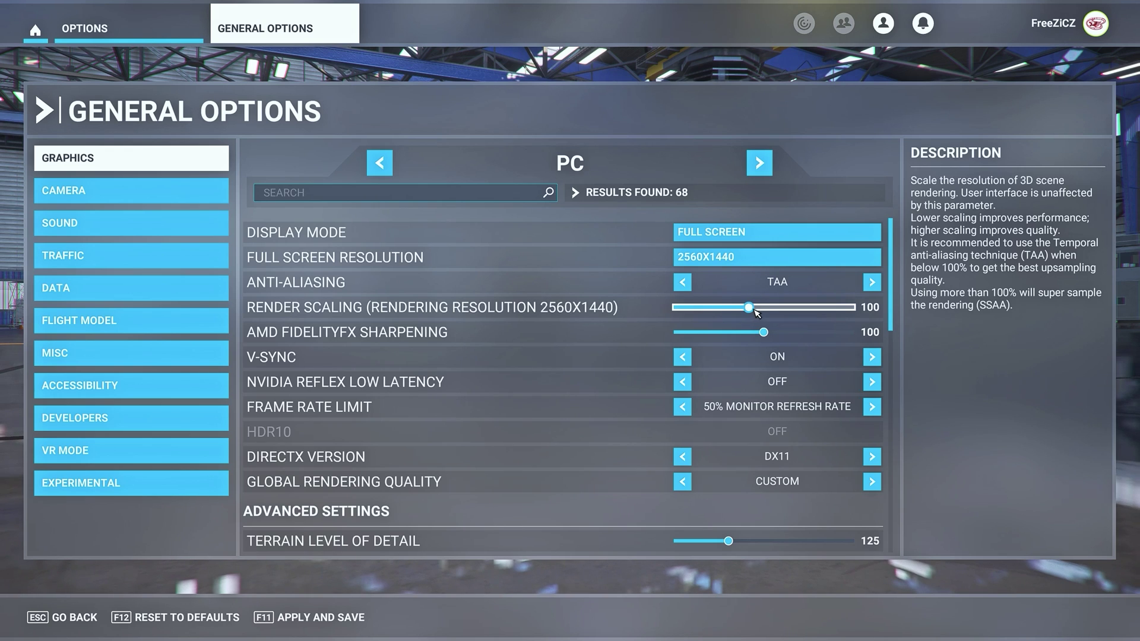
scroll(740, 315, up, 2)
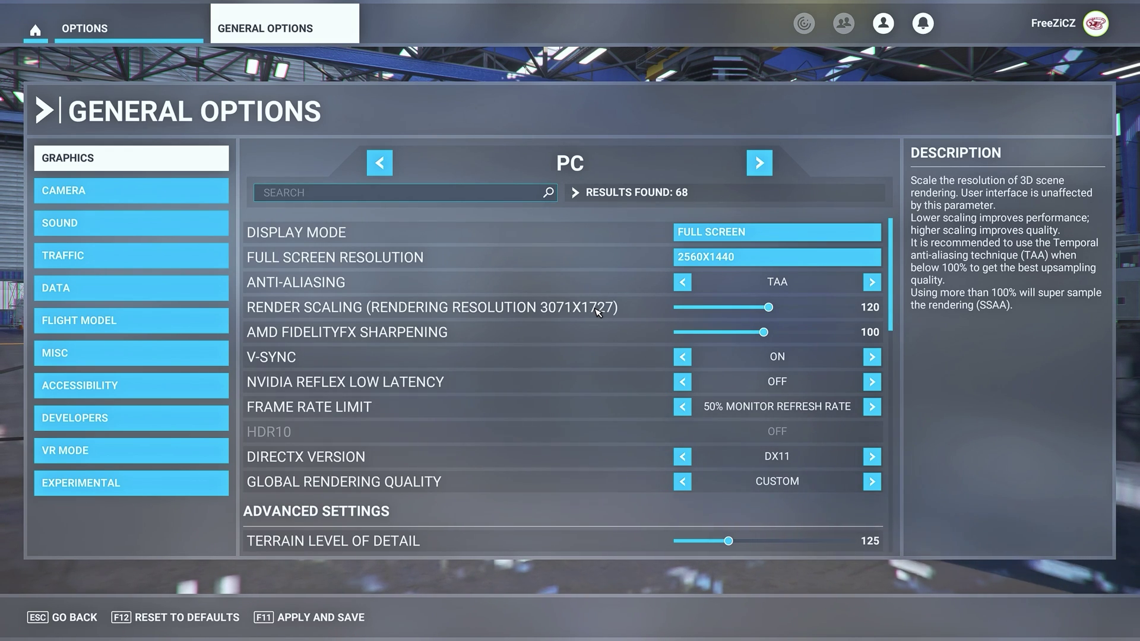
drag(769, 308, 708, 309)
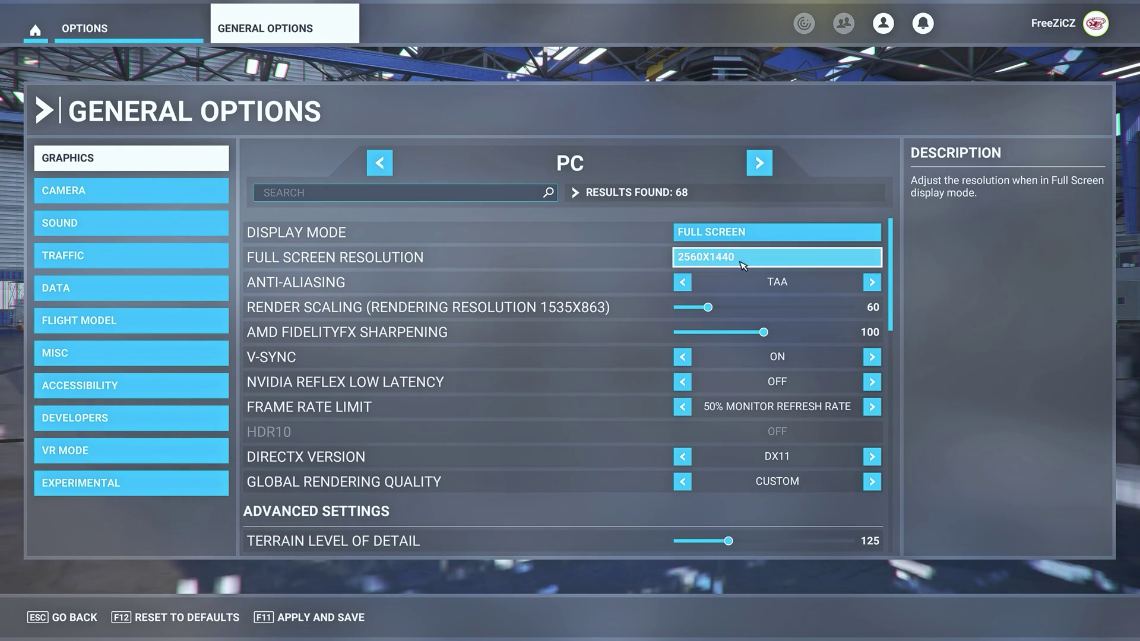
drag(708, 307, 750, 309)
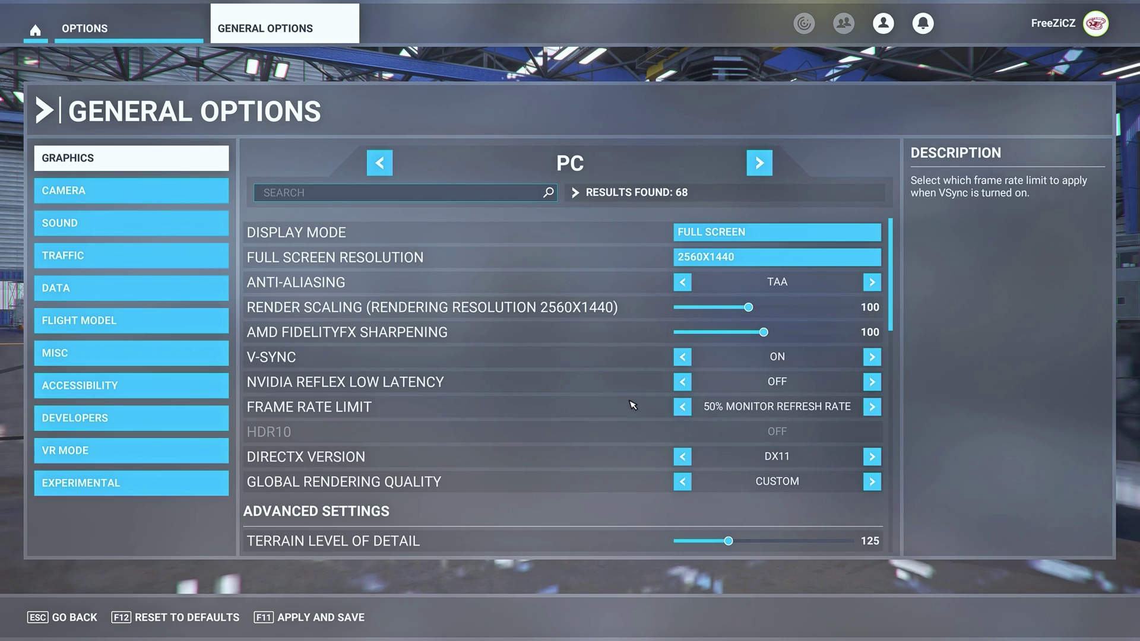
click(682, 408)
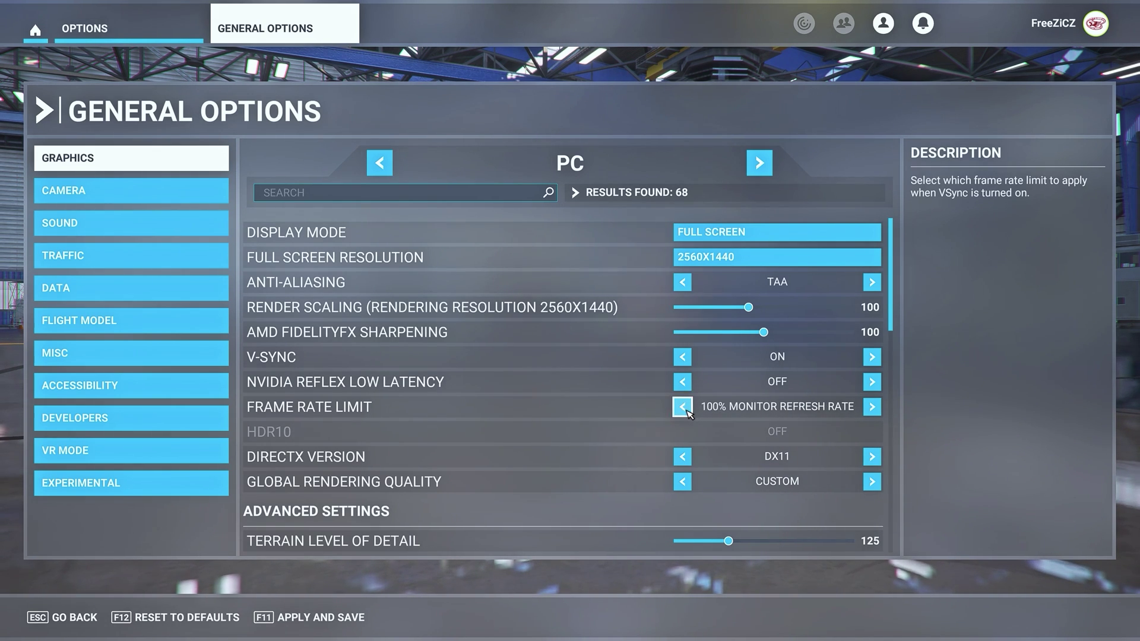
click(684, 408)
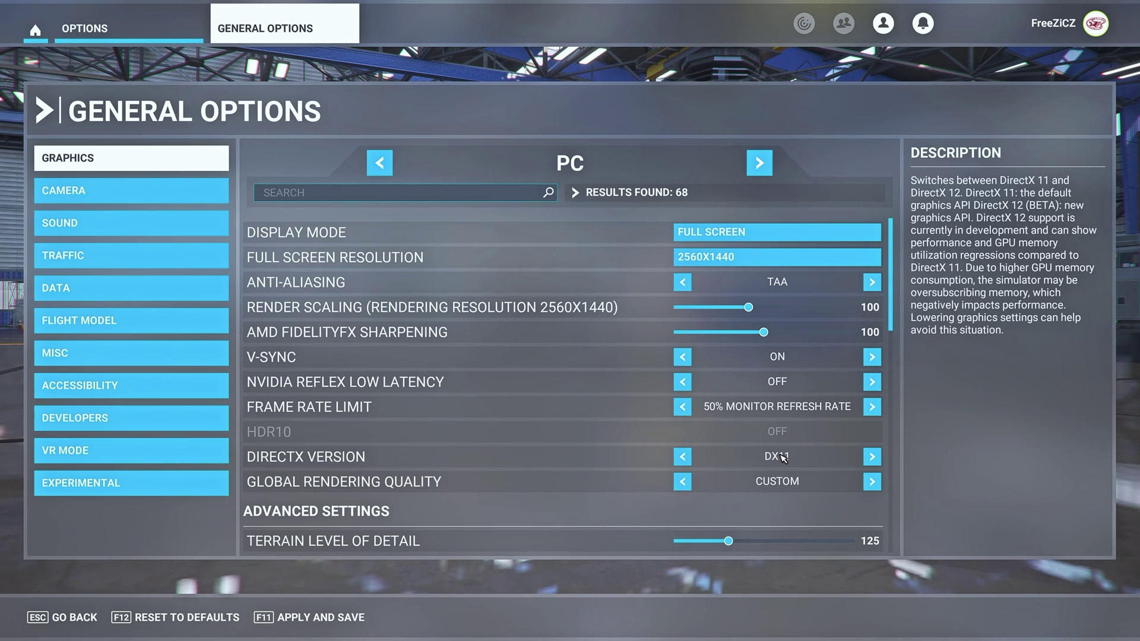
click(872, 457)
click(689, 457)
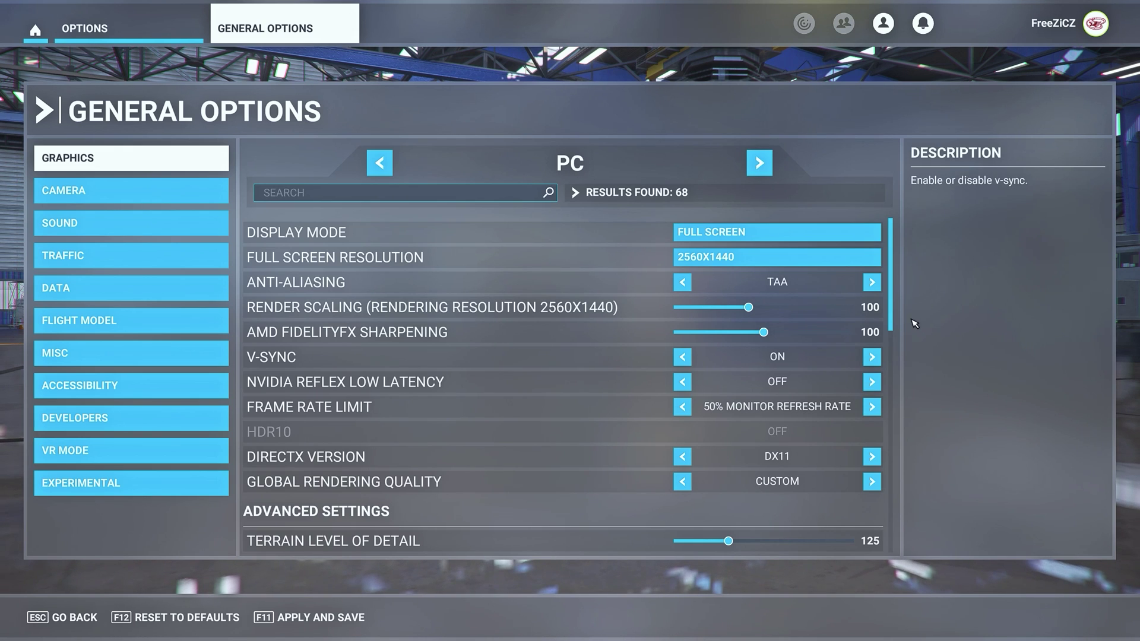
scroll(780, 293, down, 4)
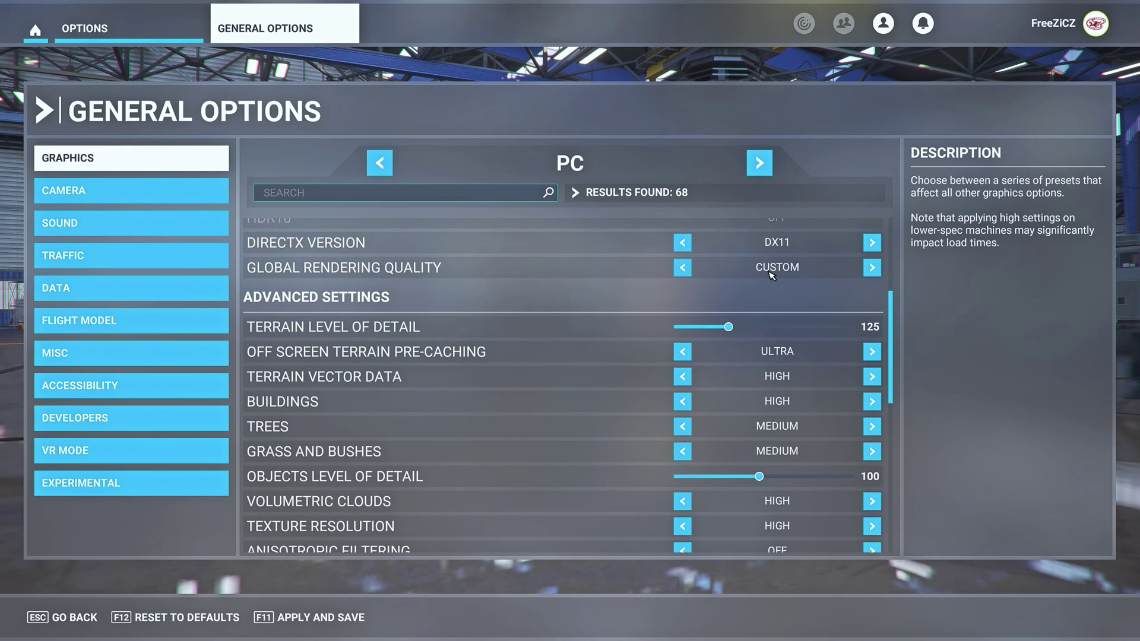
drag(891, 303, 903, 325)
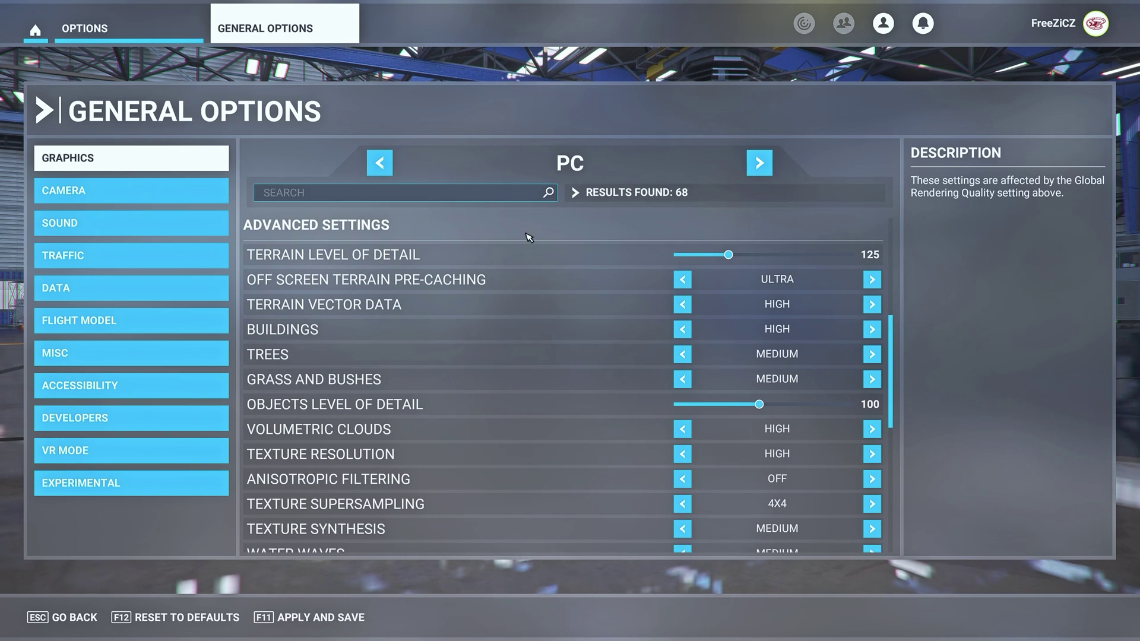
mouse_move(281, 255)
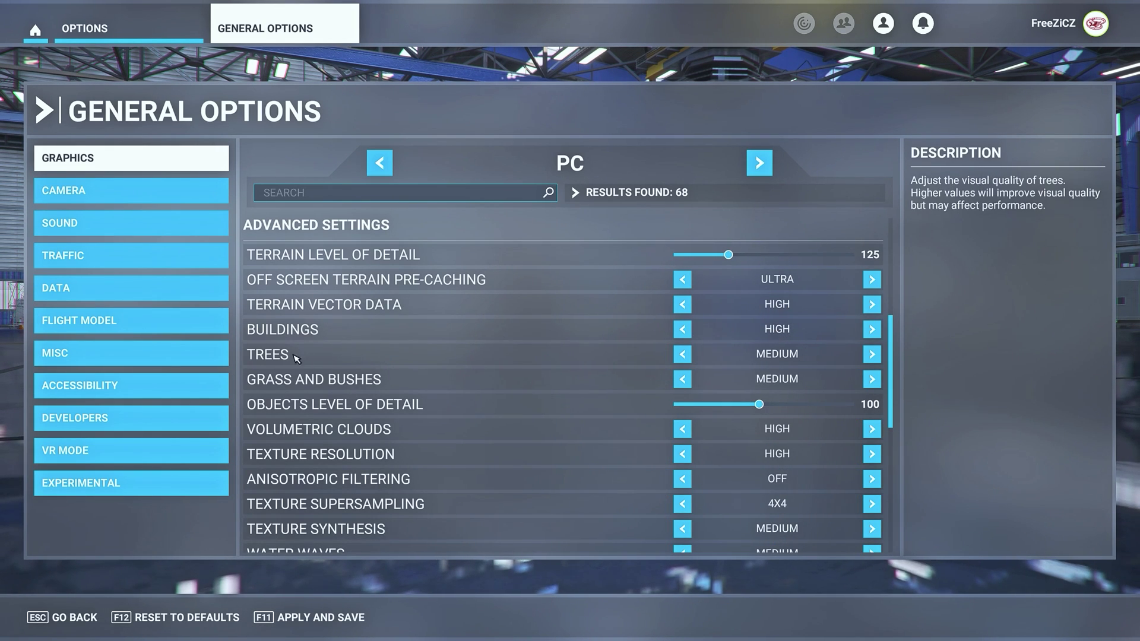
click(873, 379)
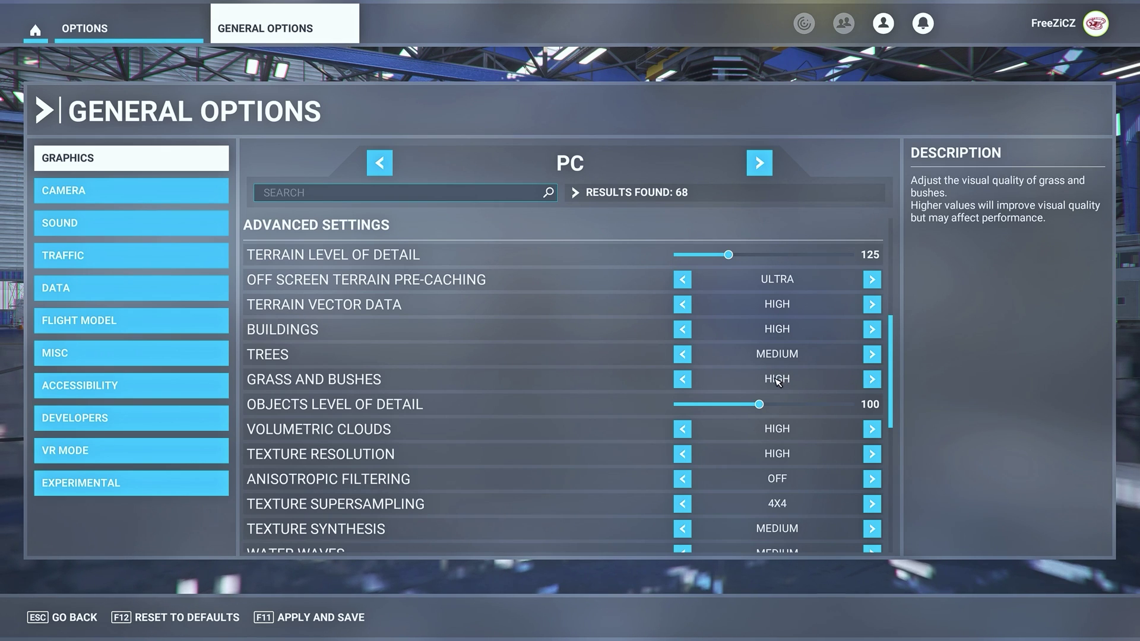
click(682, 379)
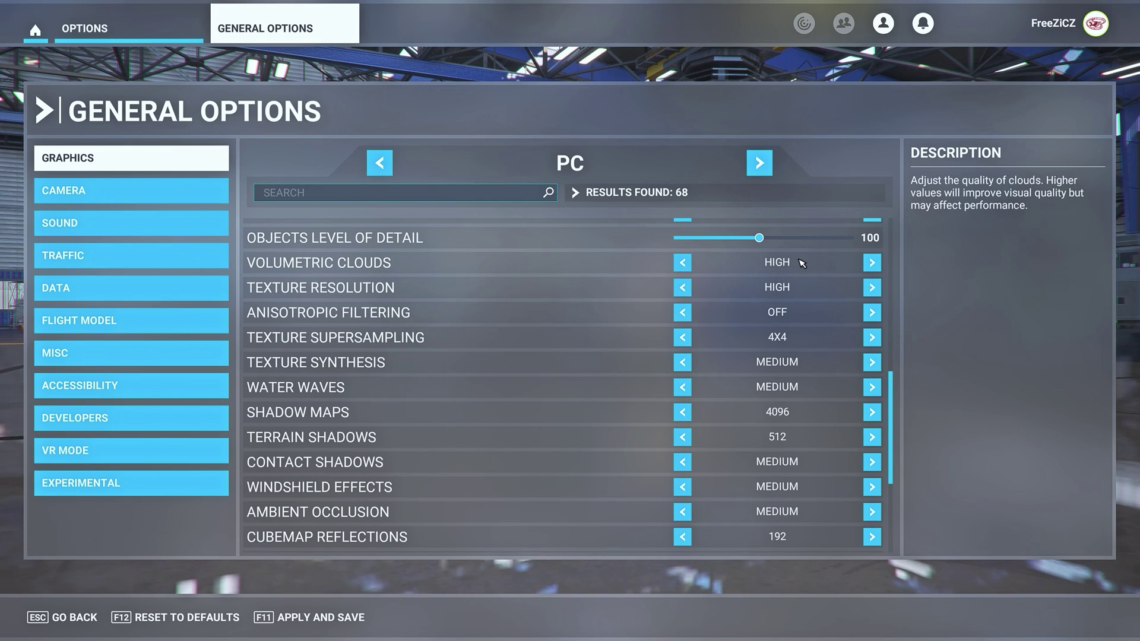
click(872, 262)
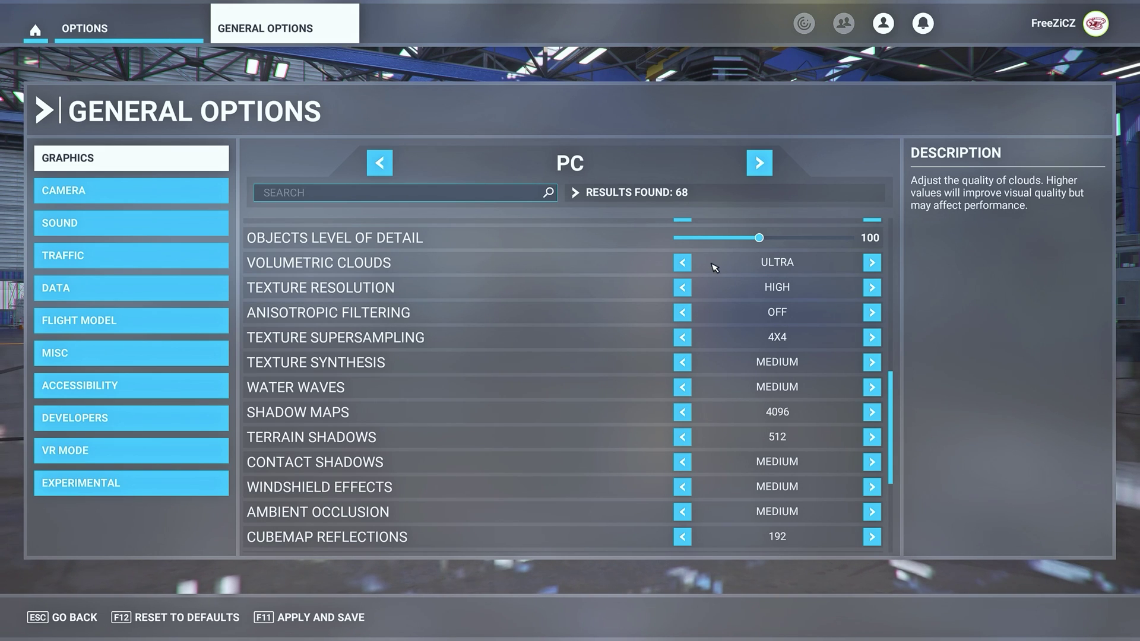
click(683, 262)
click(872, 262)
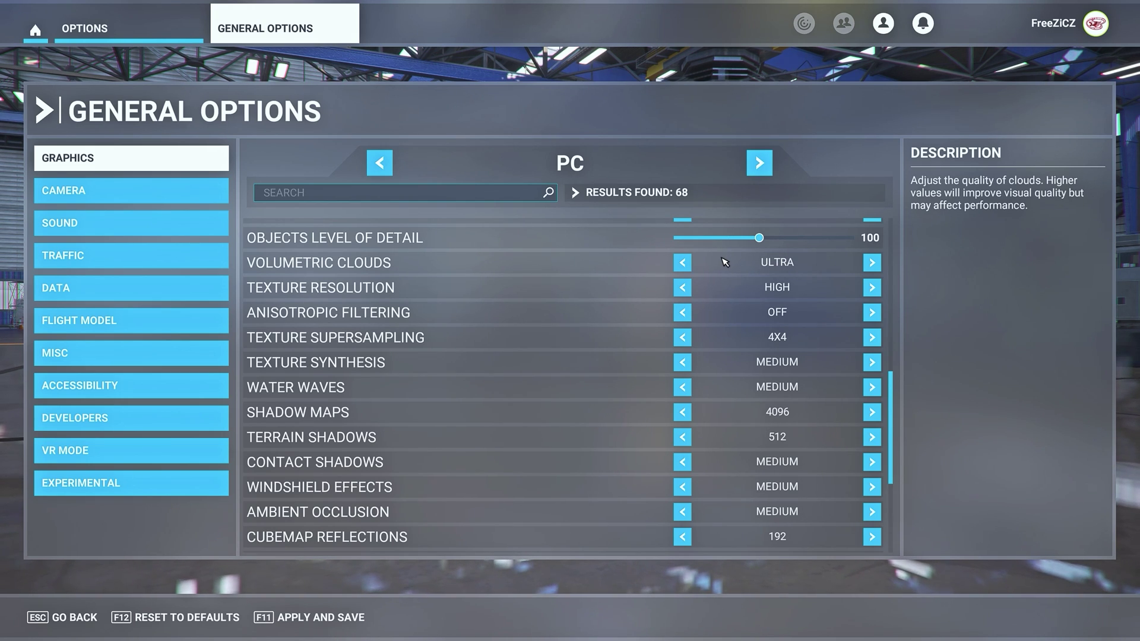
click(682, 262)
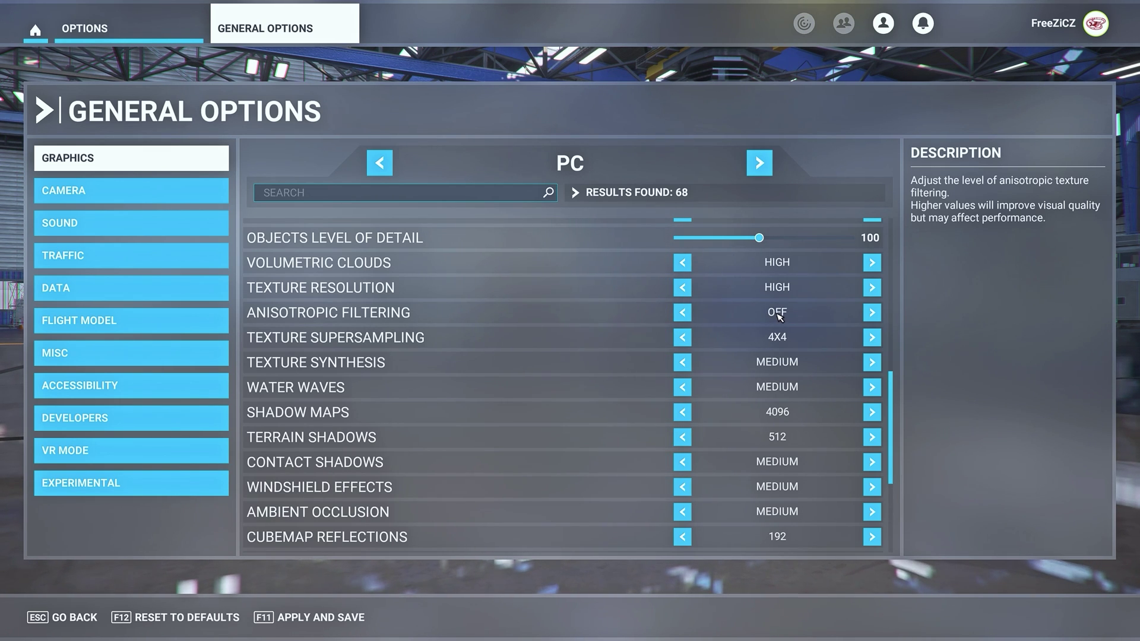
click(872, 313)
click(872, 313)
click(872, 313)
click(872, 313)
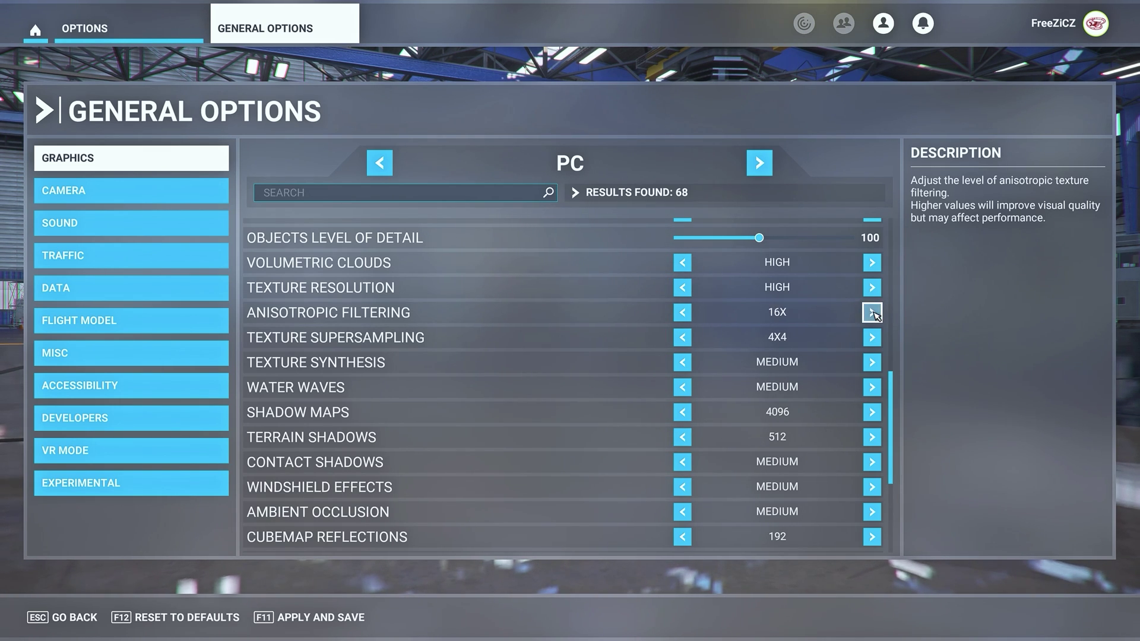
click(682, 312)
click(682, 312)
click(683, 313)
click(682, 312)
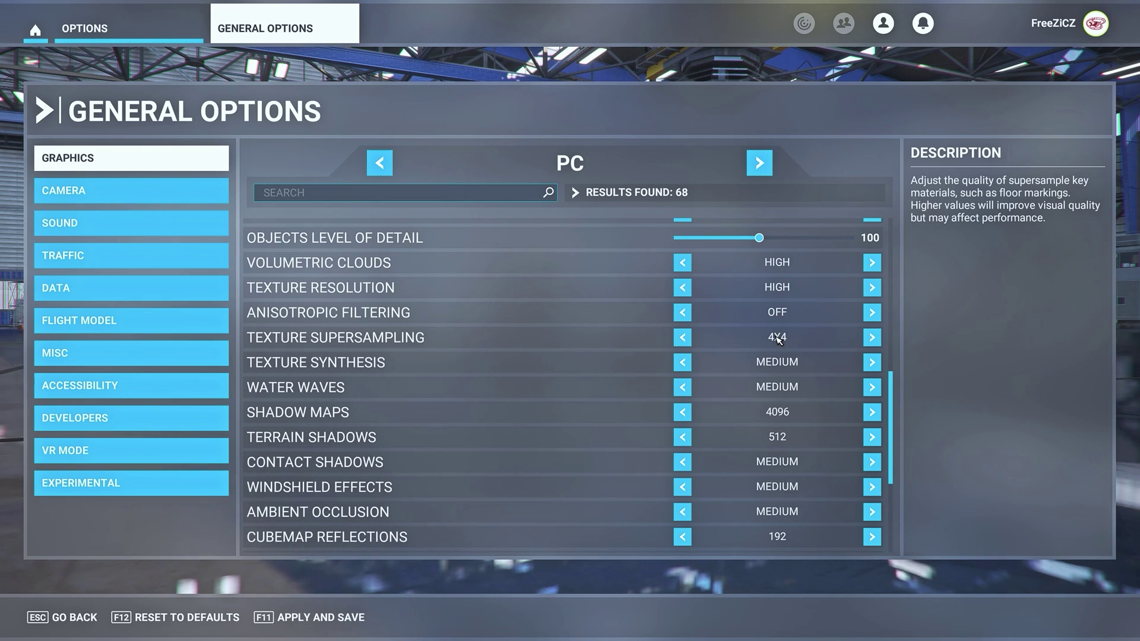
click(683, 338)
click(682, 337)
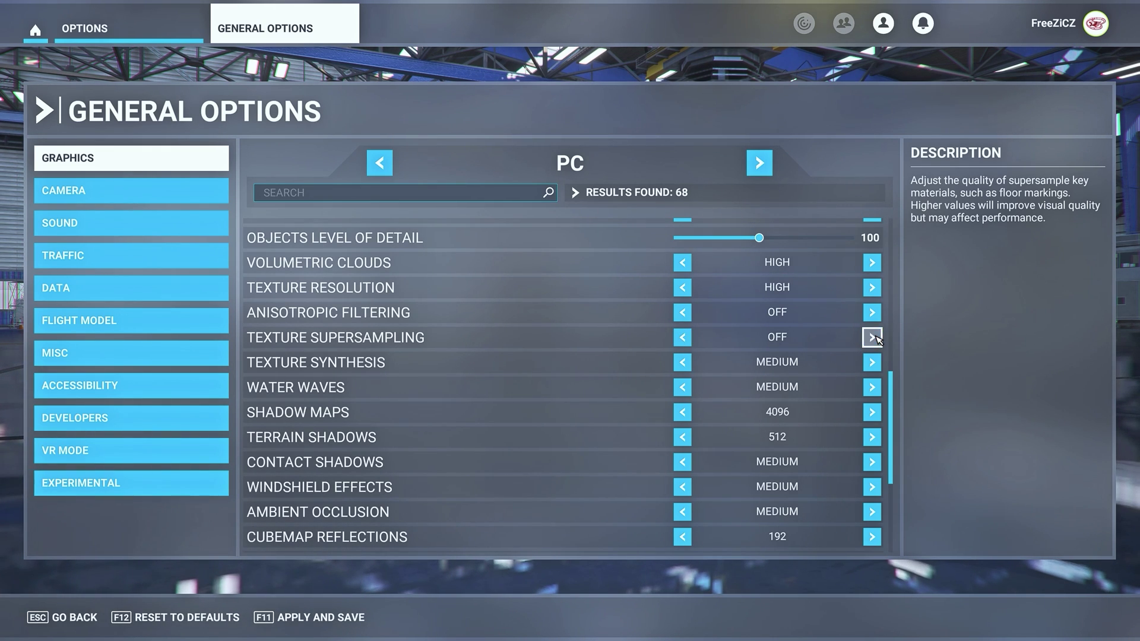
click(872, 337)
click(871, 337)
click(872, 337)
click(872, 338)
click(872, 337)
click(872, 337)
click(872, 337)
click(872, 338)
click(683, 338)
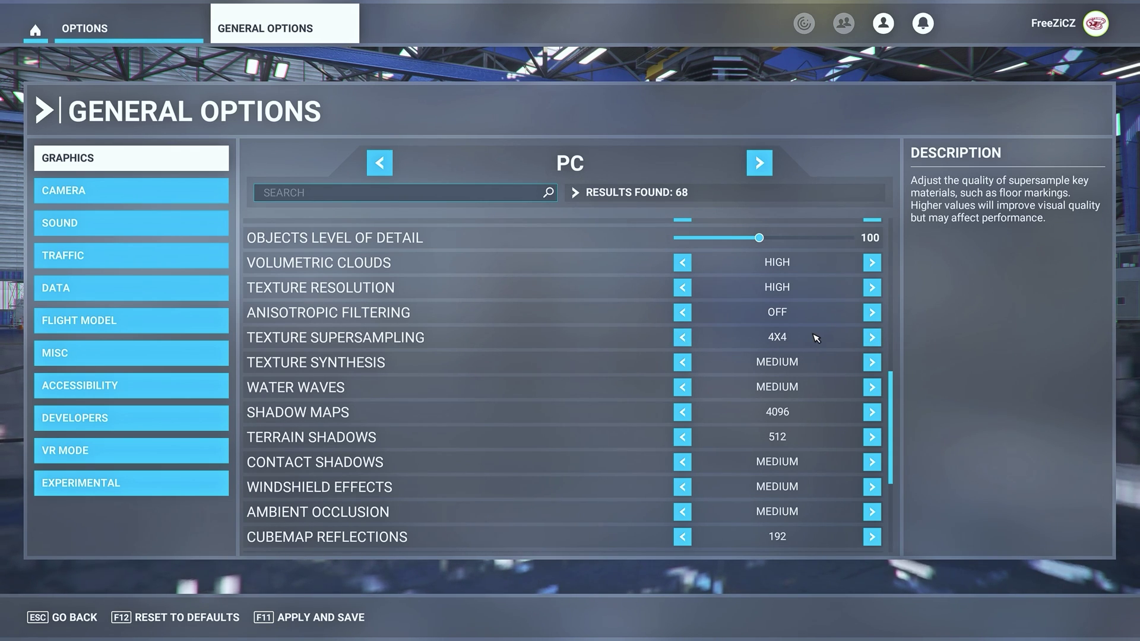
click(872, 337)
click(682, 337)
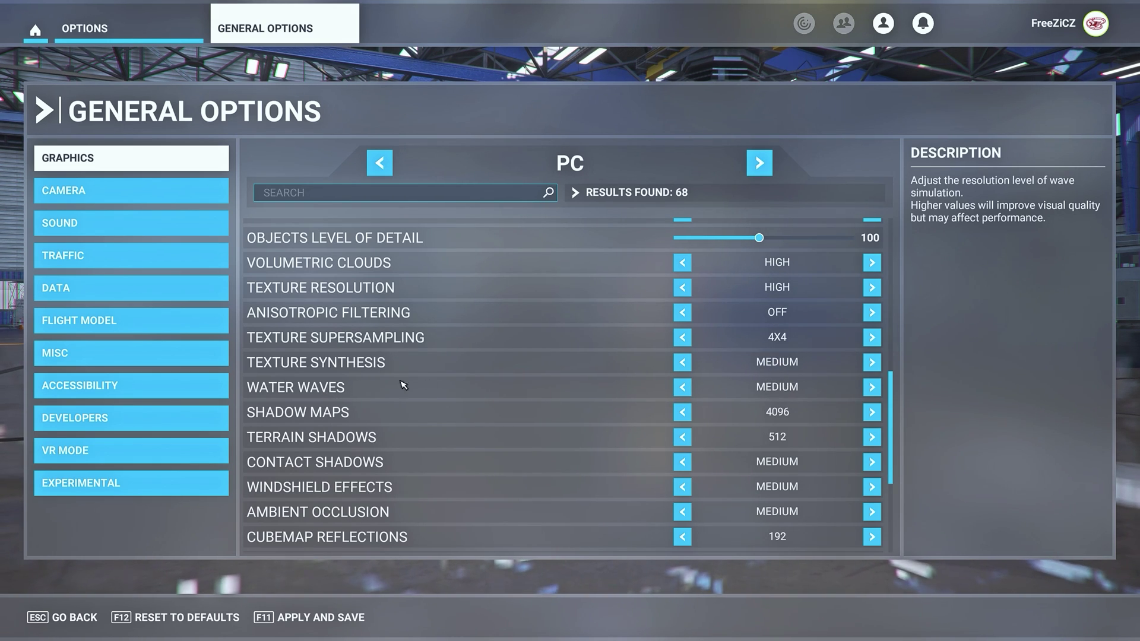
click(872, 387)
click(872, 387)
click(682, 387)
click(682, 387)
click(682, 387)
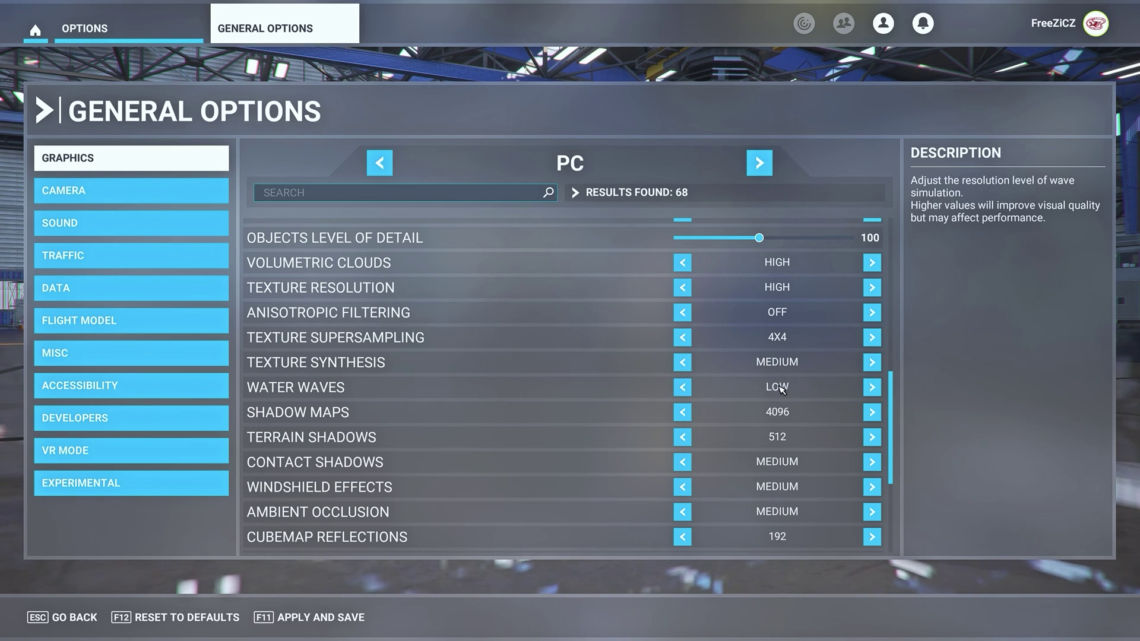
click(871, 387)
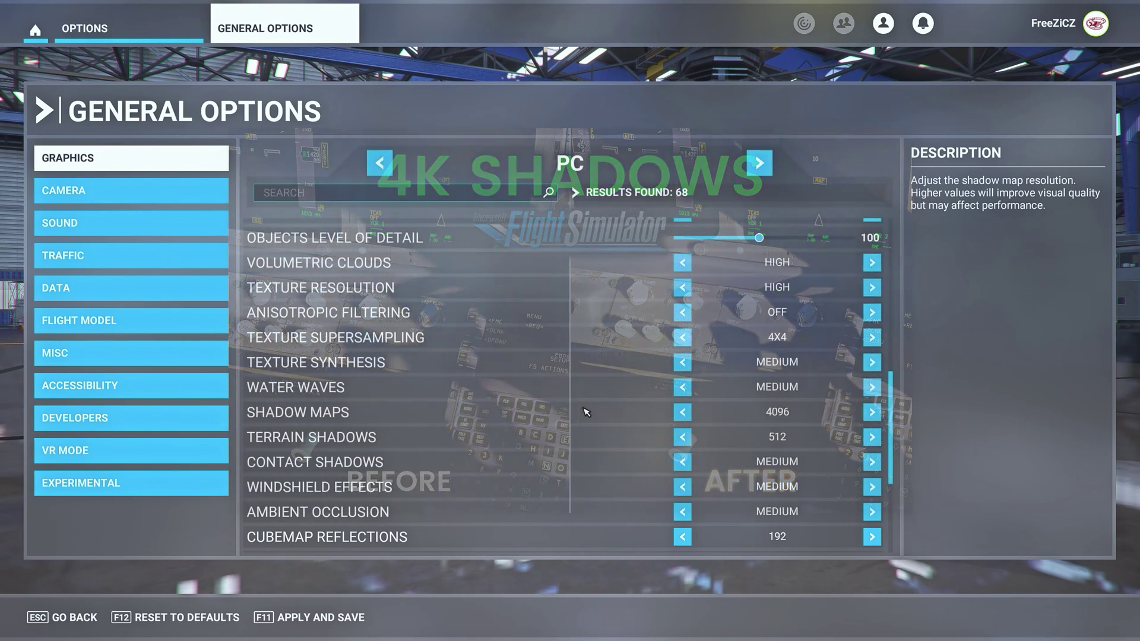
scroll(509, 353, down, 3)
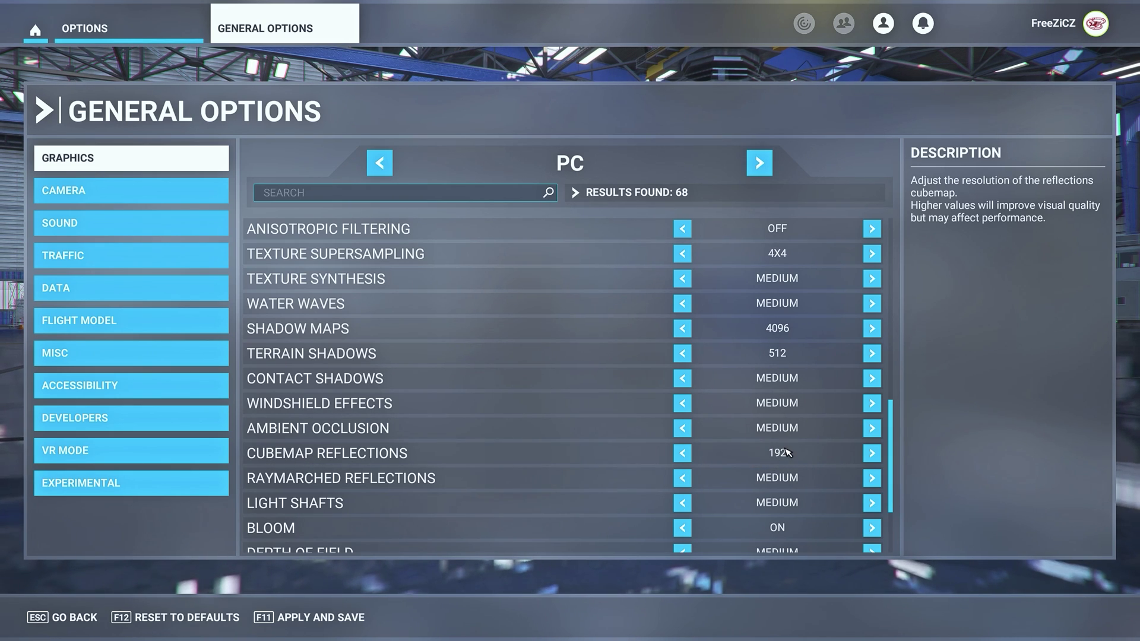
click(872, 453)
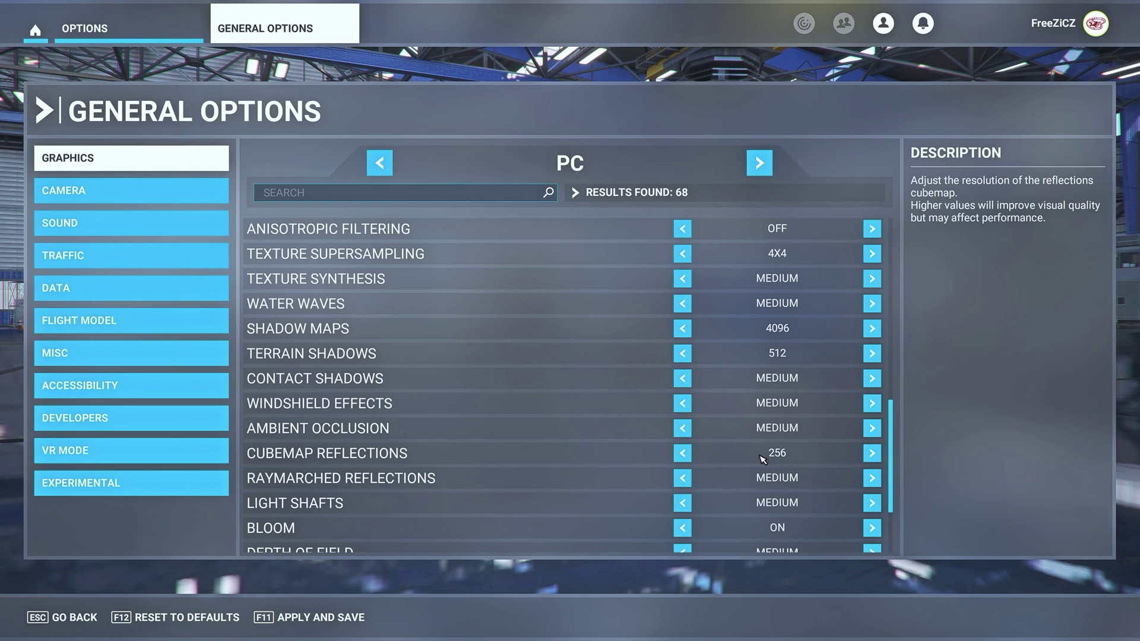
click(683, 453)
click(872, 453)
click(683, 453)
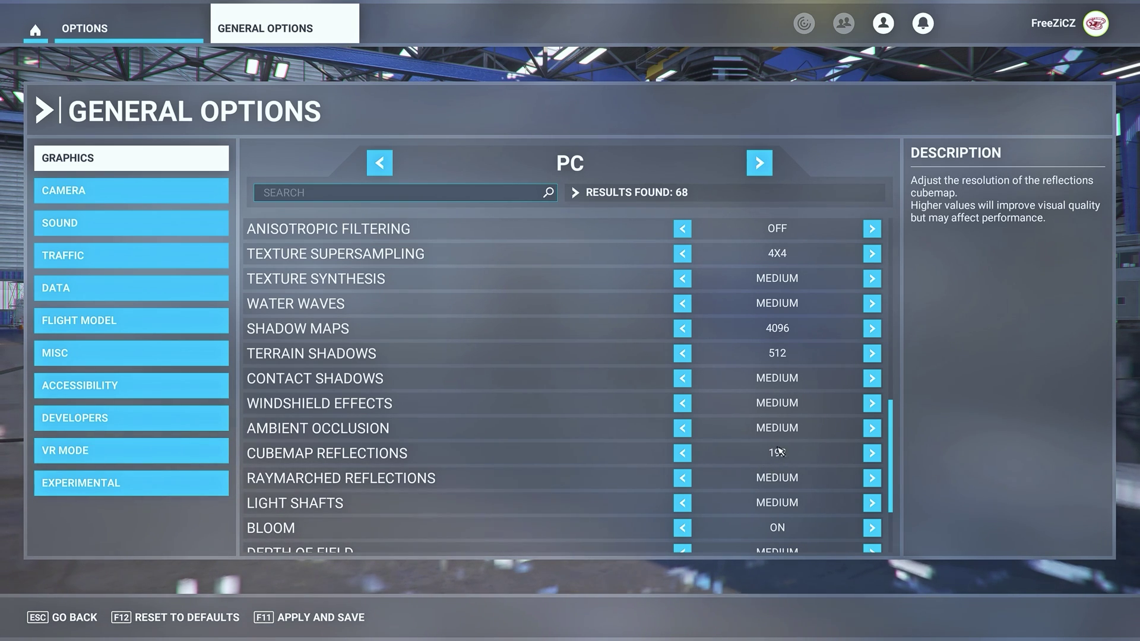
scroll(769, 468, down, 3)
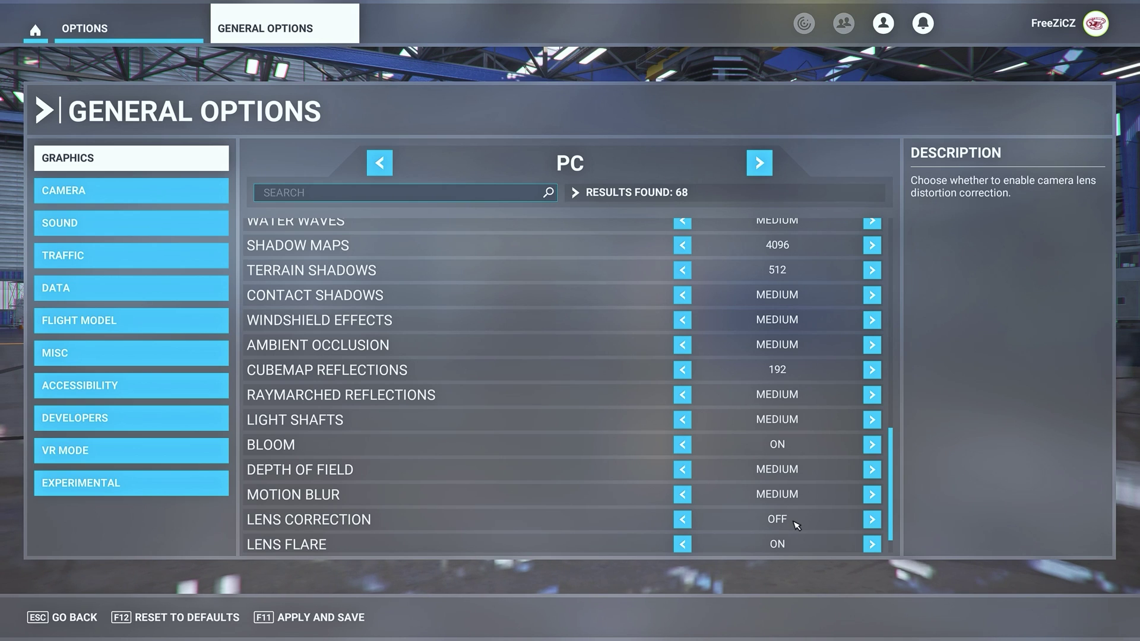
Step: Try Low and High glass cockpit refresh rates, leave it at Medium, then go to Camera
scroll(790, 548, down, 1)
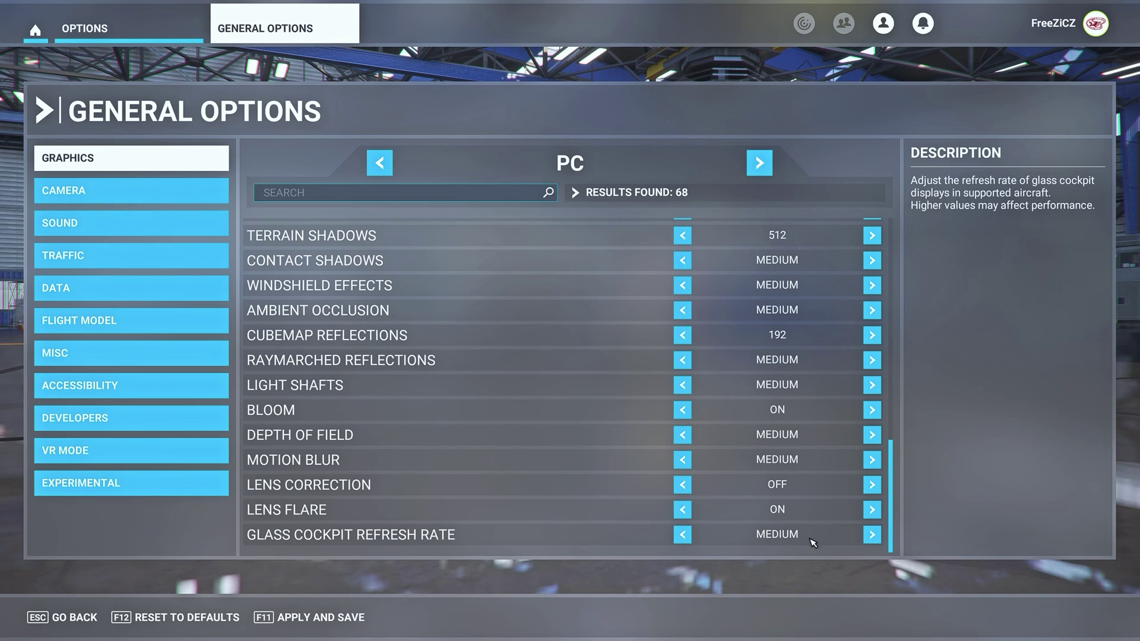
click(682, 535)
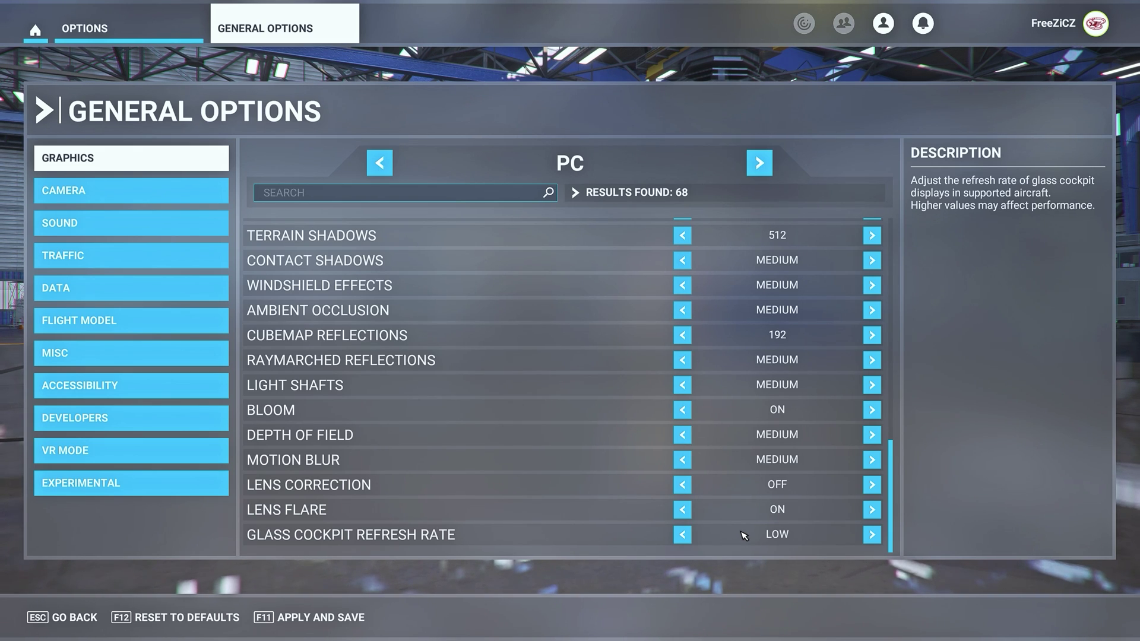
click(872, 535)
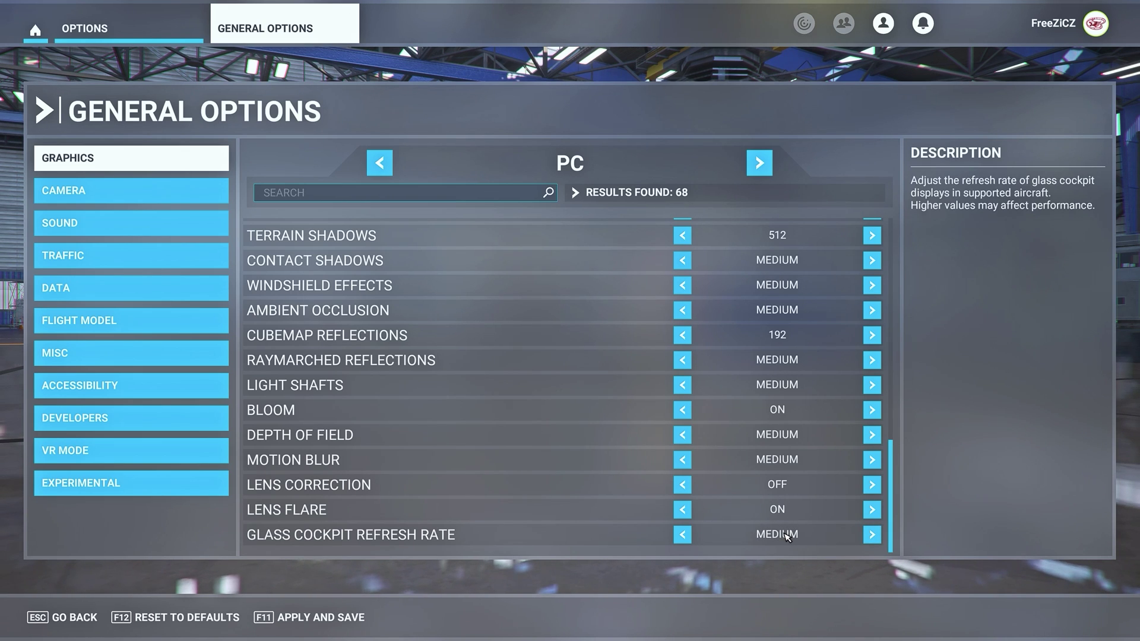
click(872, 534)
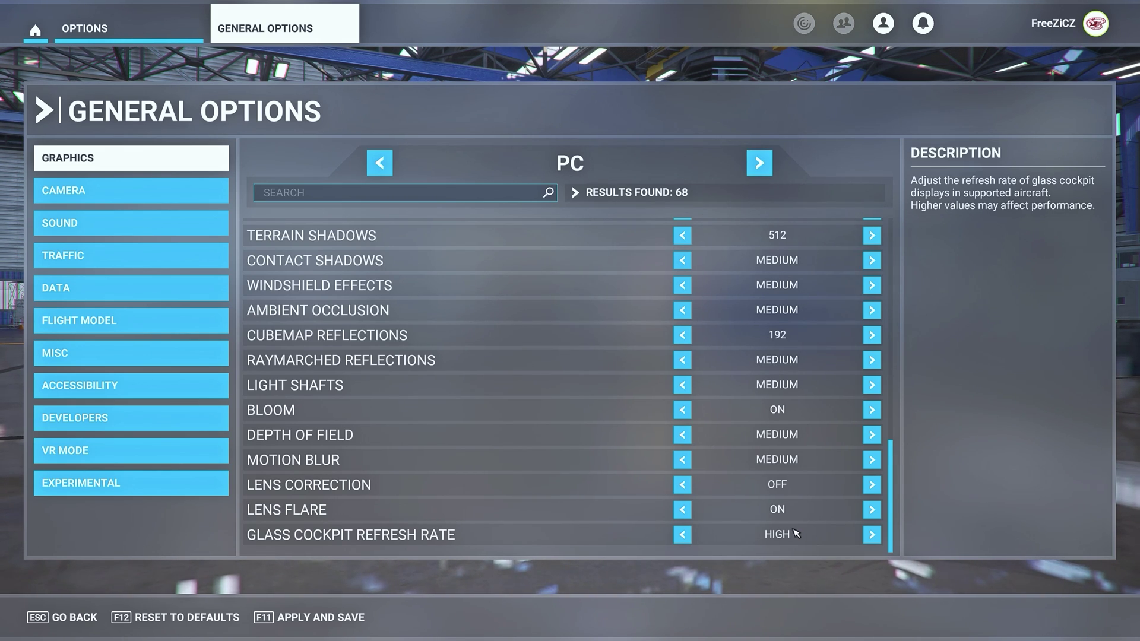
click(682, 534)
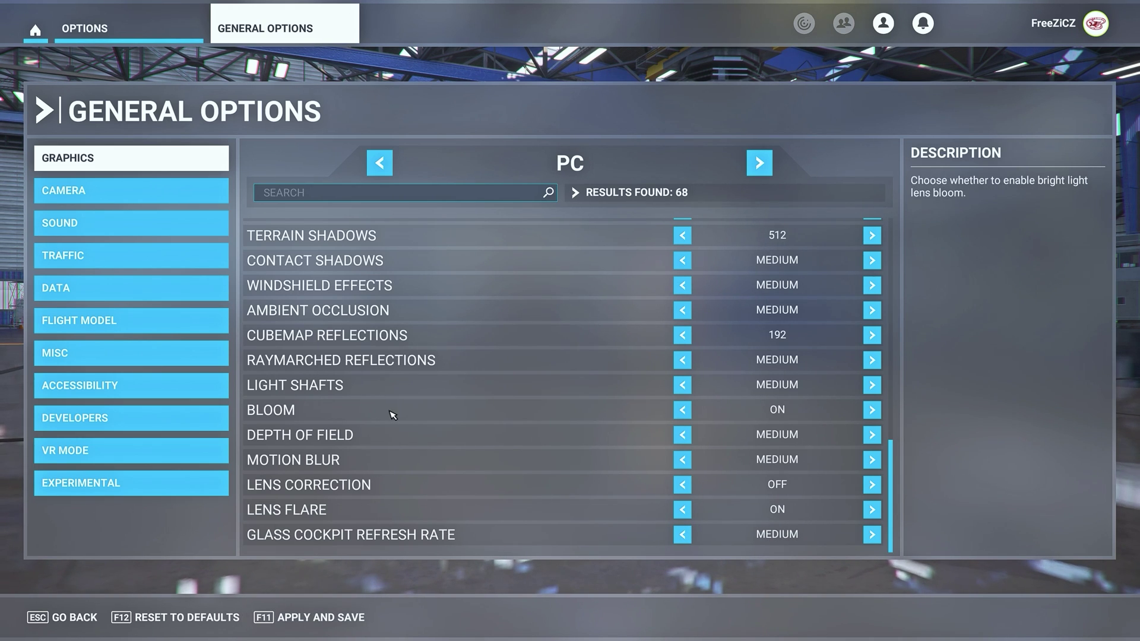
key(Page_Down)
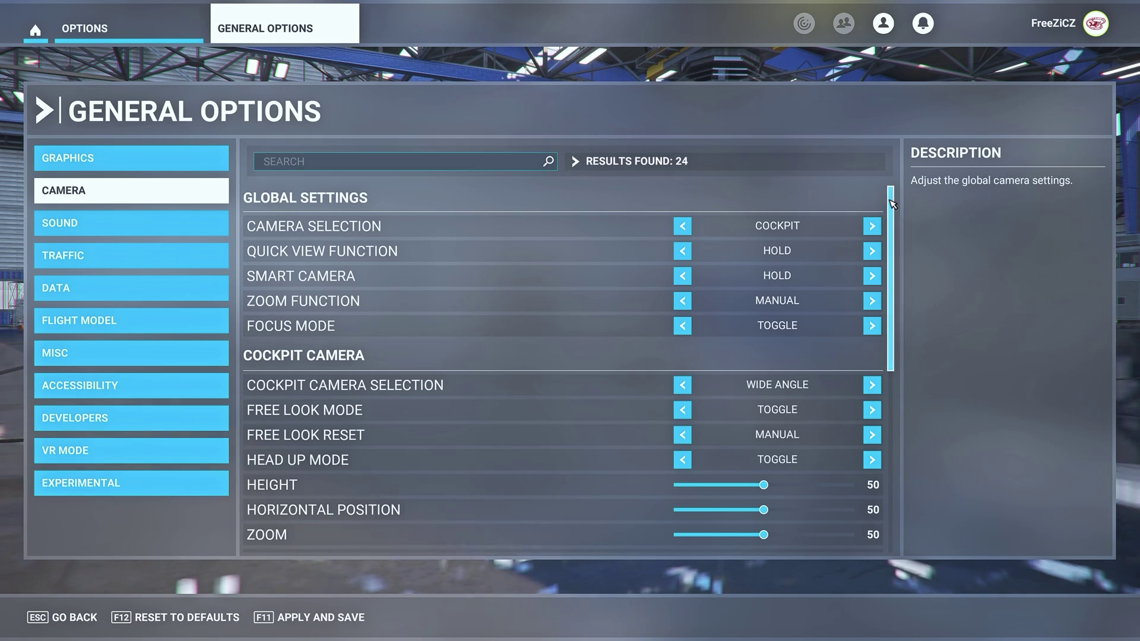
Step: Scroll the Camera options, then switch to Sound and review volume levels (master 50, music 0)
drag(892, 203, 888, 294)
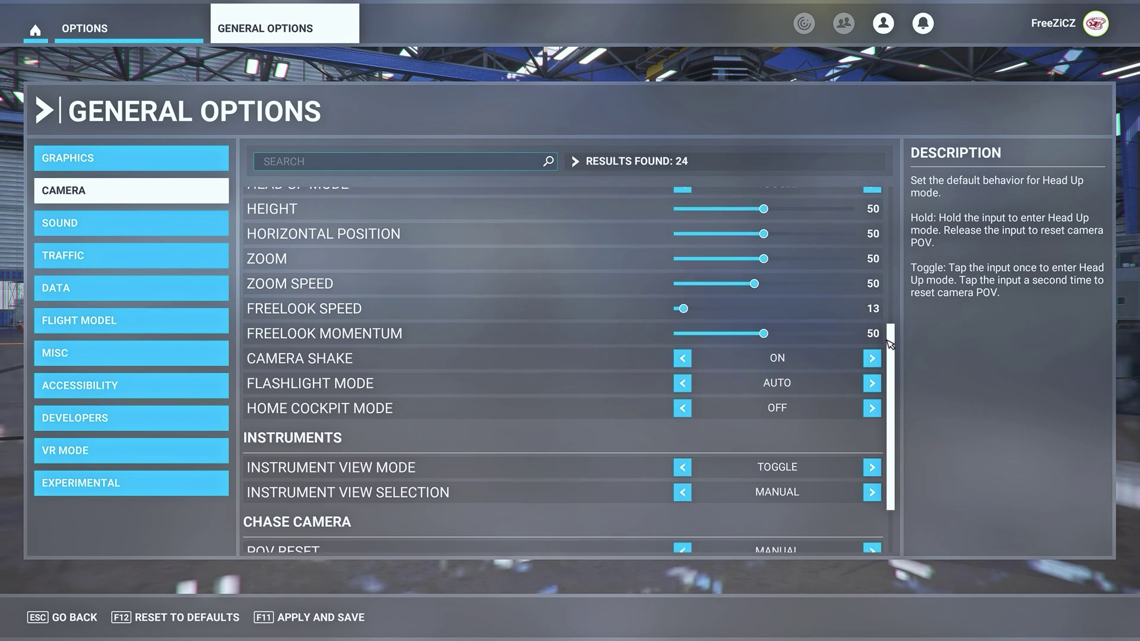
drag(888, 358, 885, 391)
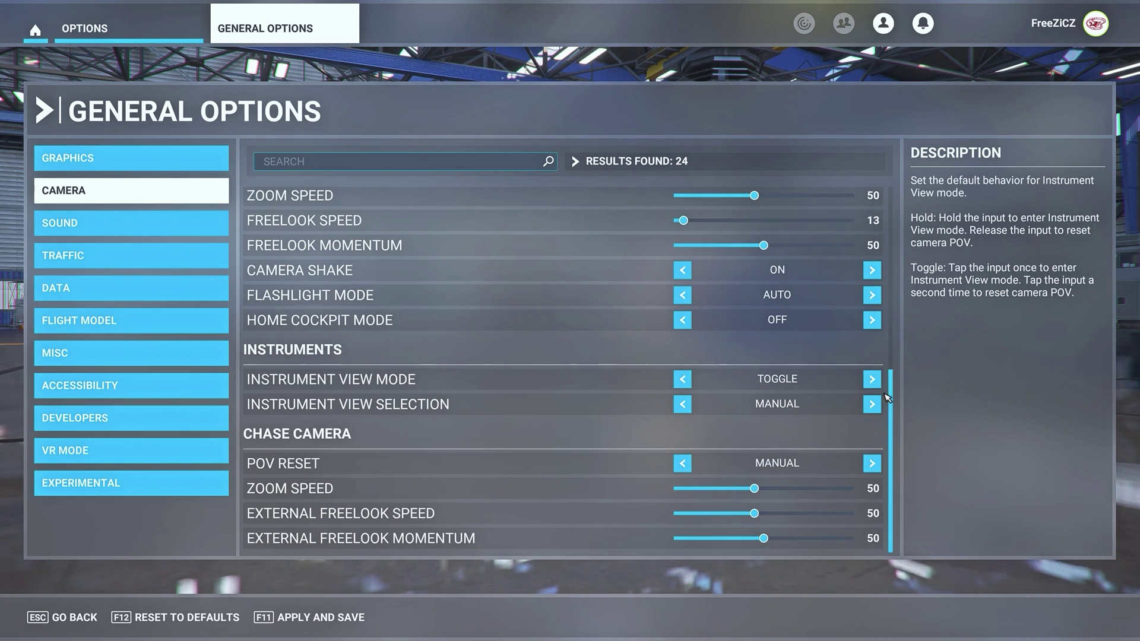
key(Page_Down)
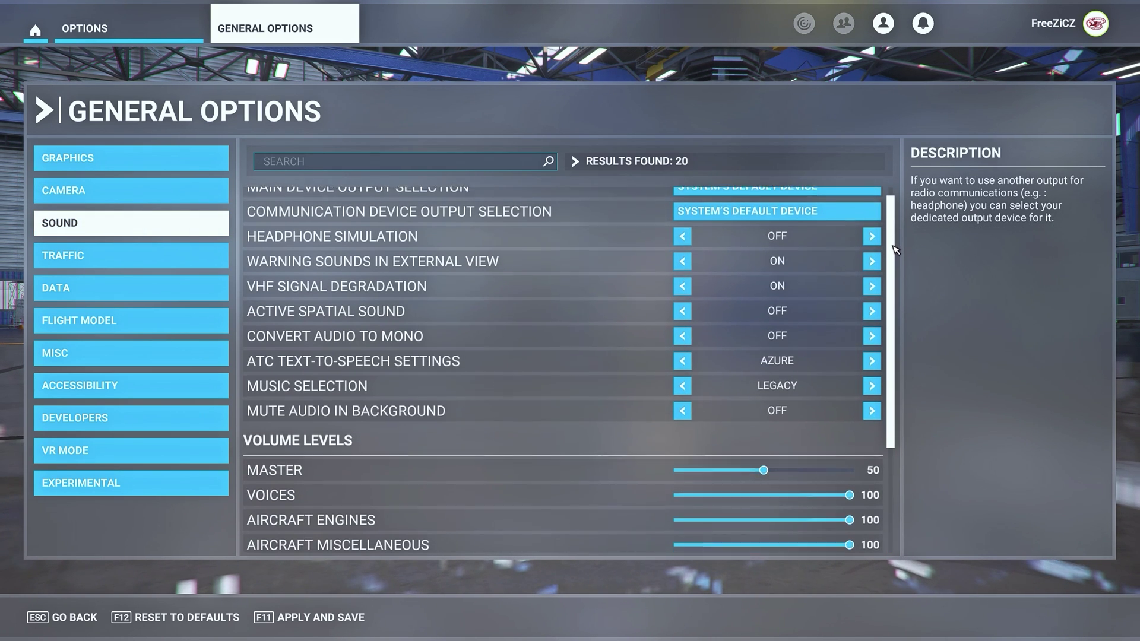
drag(895, 264, 889, 364)
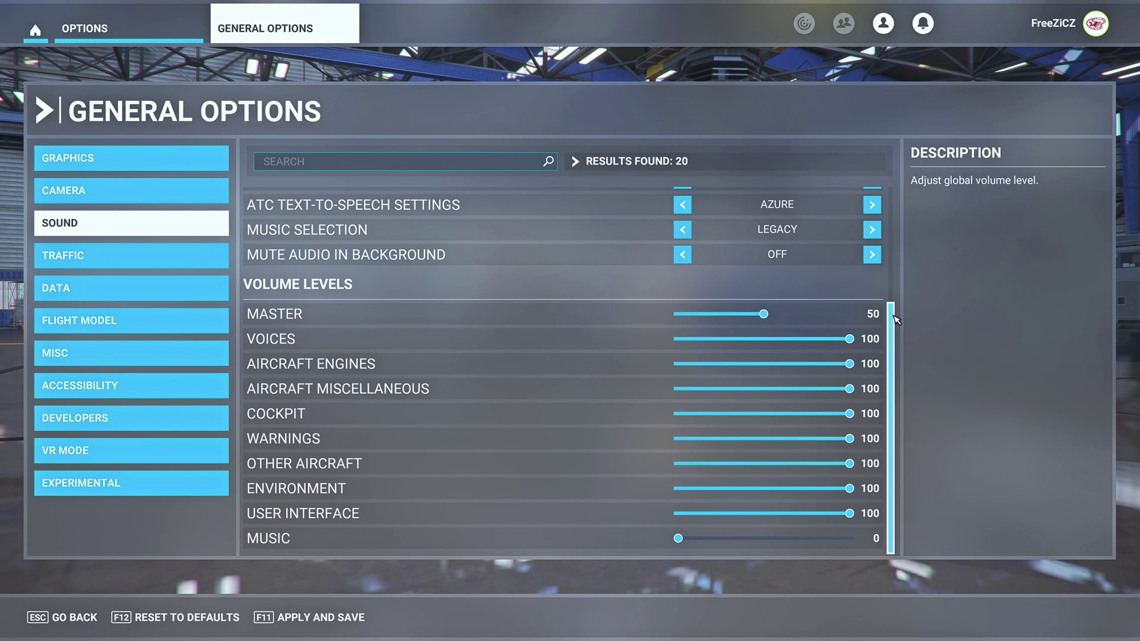
drag(897, 321, 894, 199)
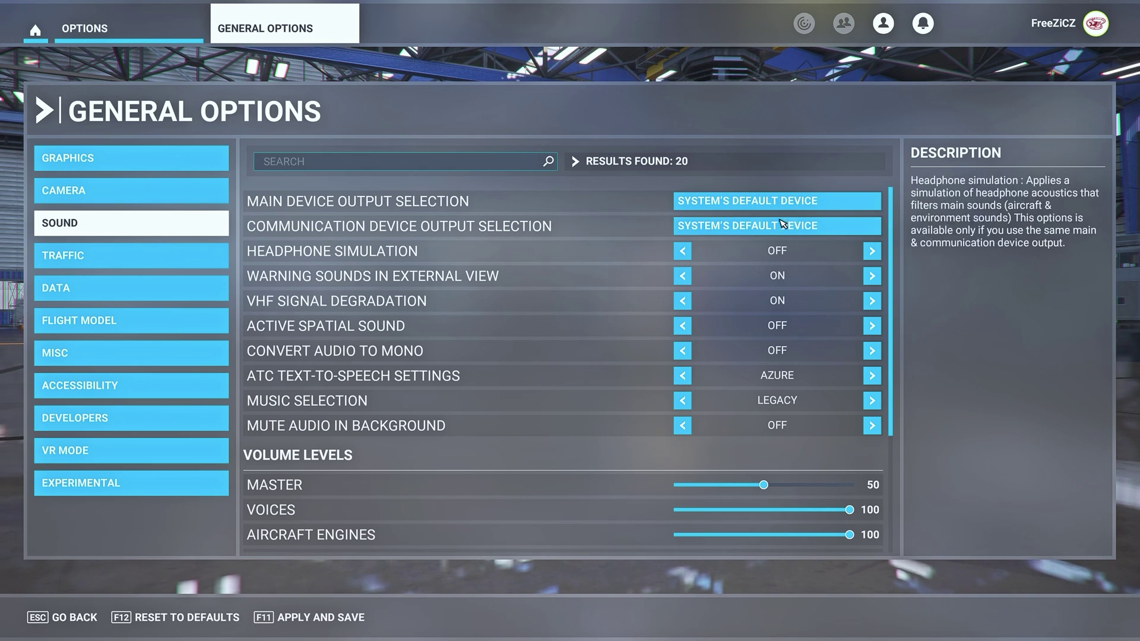
Step: In Traffic, try Real-Time Online and AI Offline aircraft traffic, then set it back to OFF
click(114, 255)
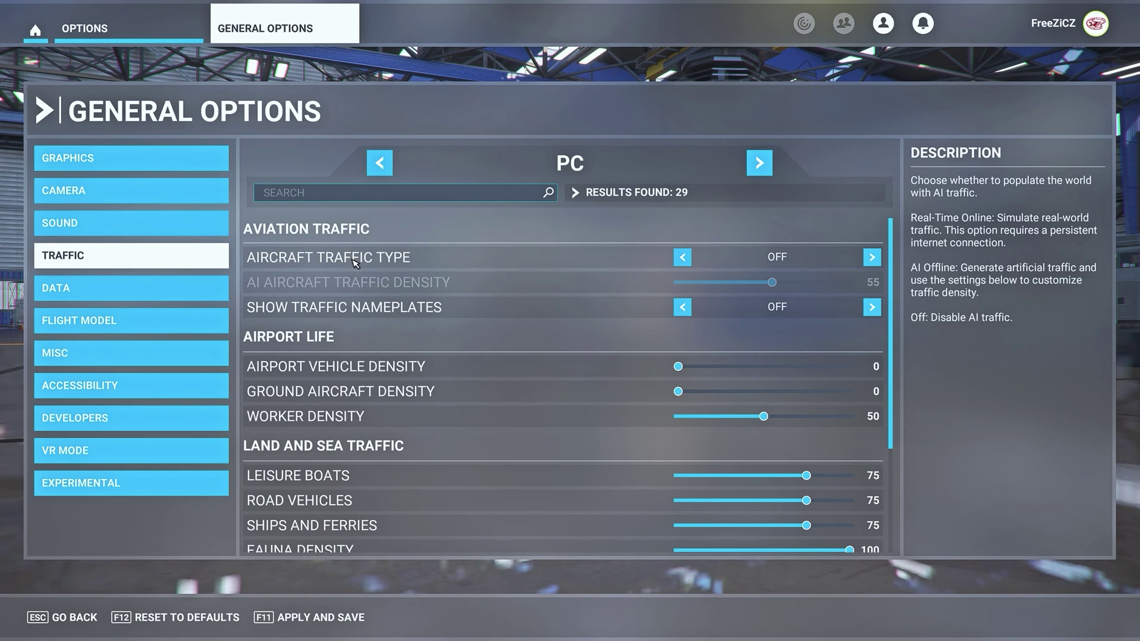
click(872, 257)
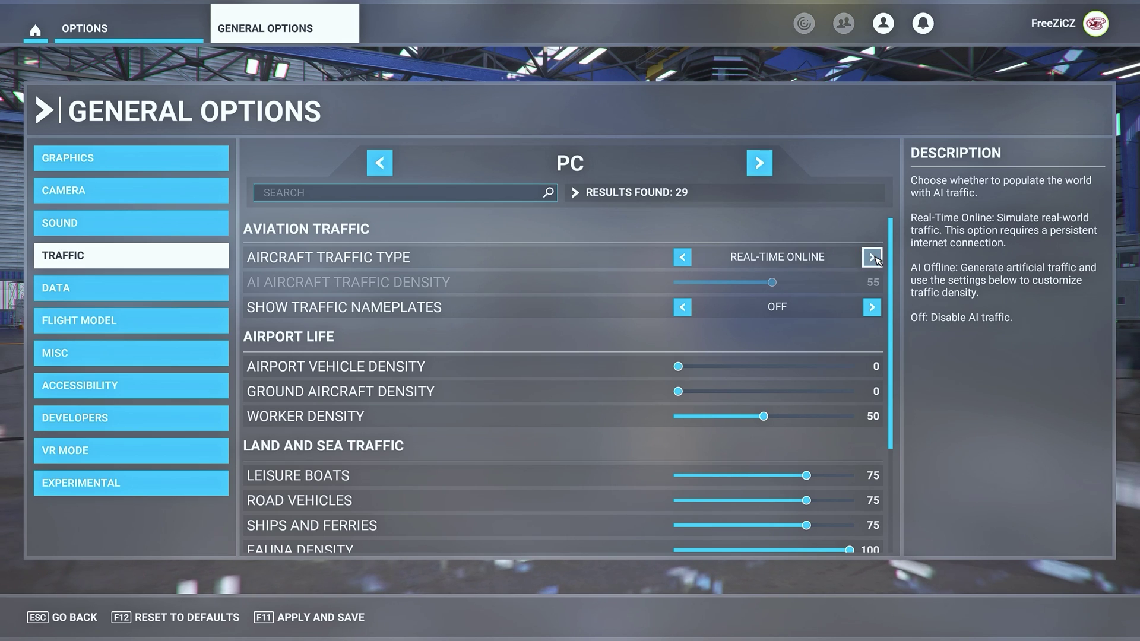
click(868, 258)
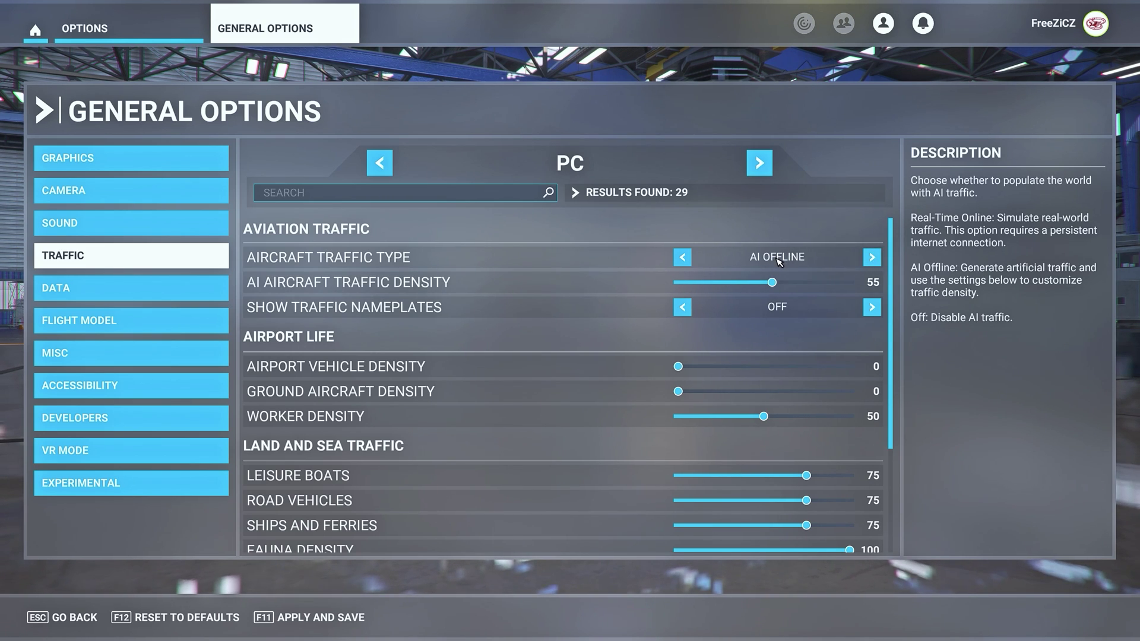
click(683, 257)
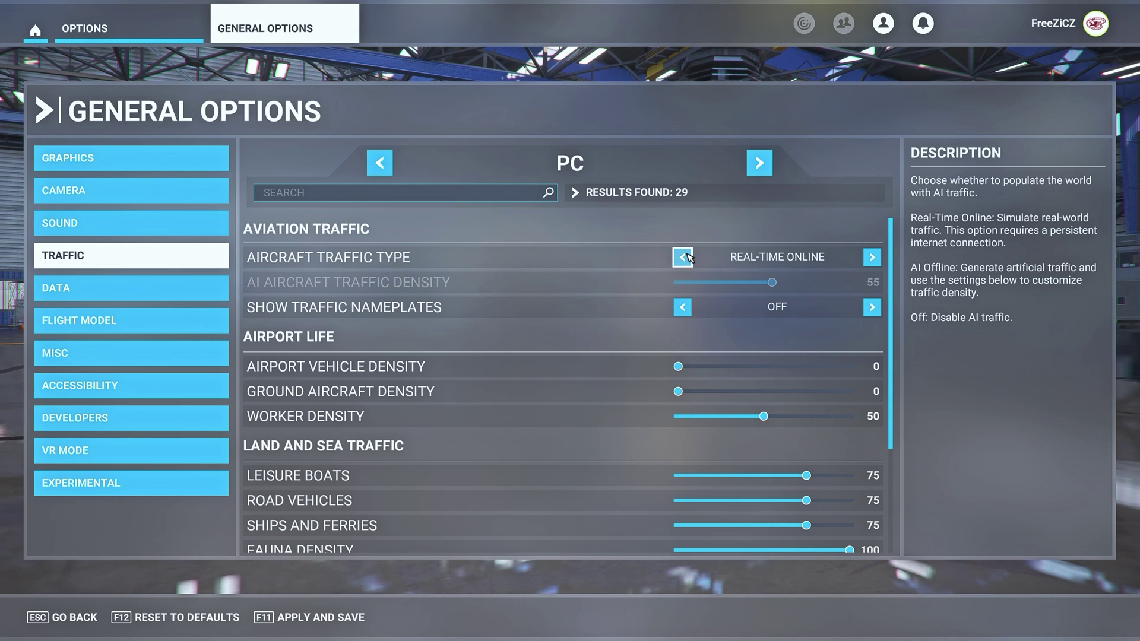
click(683, 257)
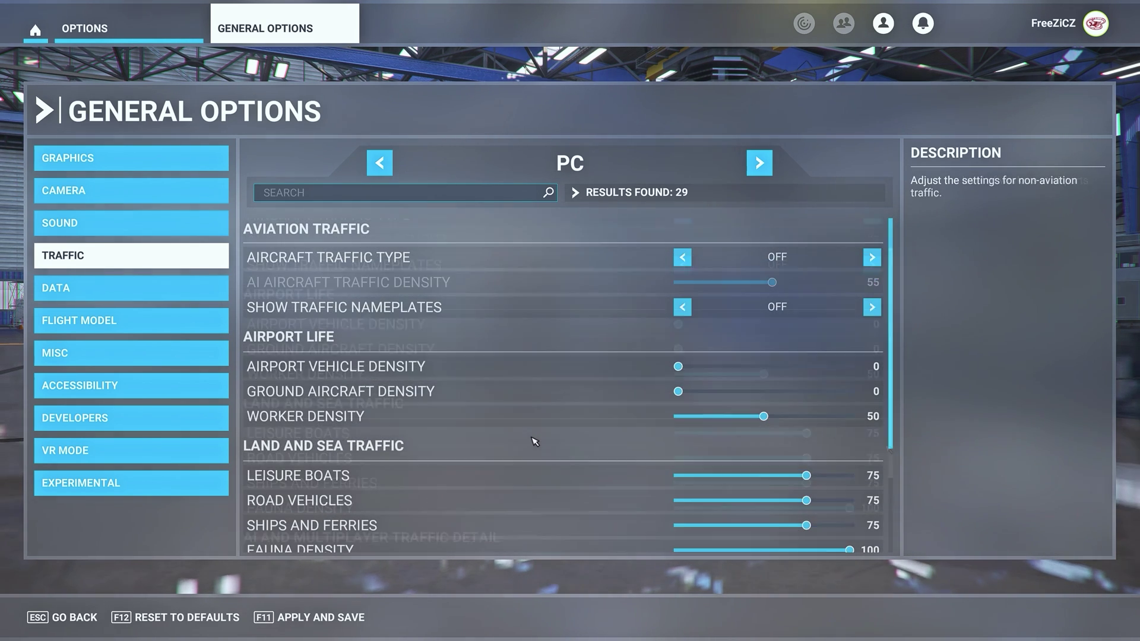
Step: Scroll through land, sea and AI traffic keeping fauna density at 100, then open Data settings
scroll(445, 439, down, 3)
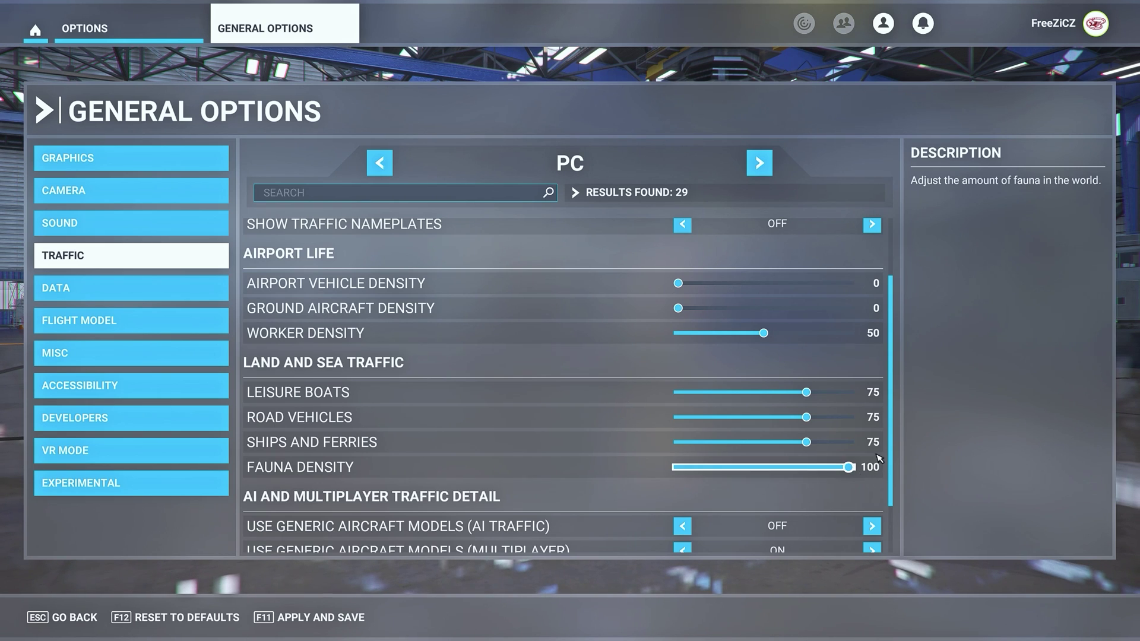
scroll(868, 479, down, 1)
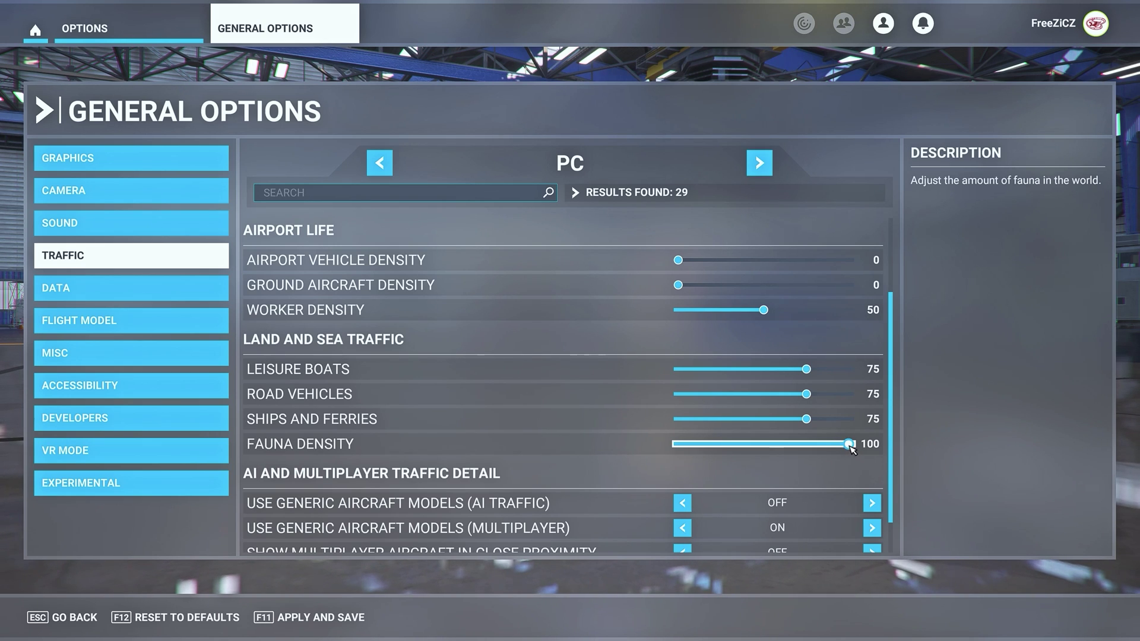
mouse_move(850, 445)
mouse_down()
mouse_move(764, 446)
mouse_move(866, 447)
mouse_up()
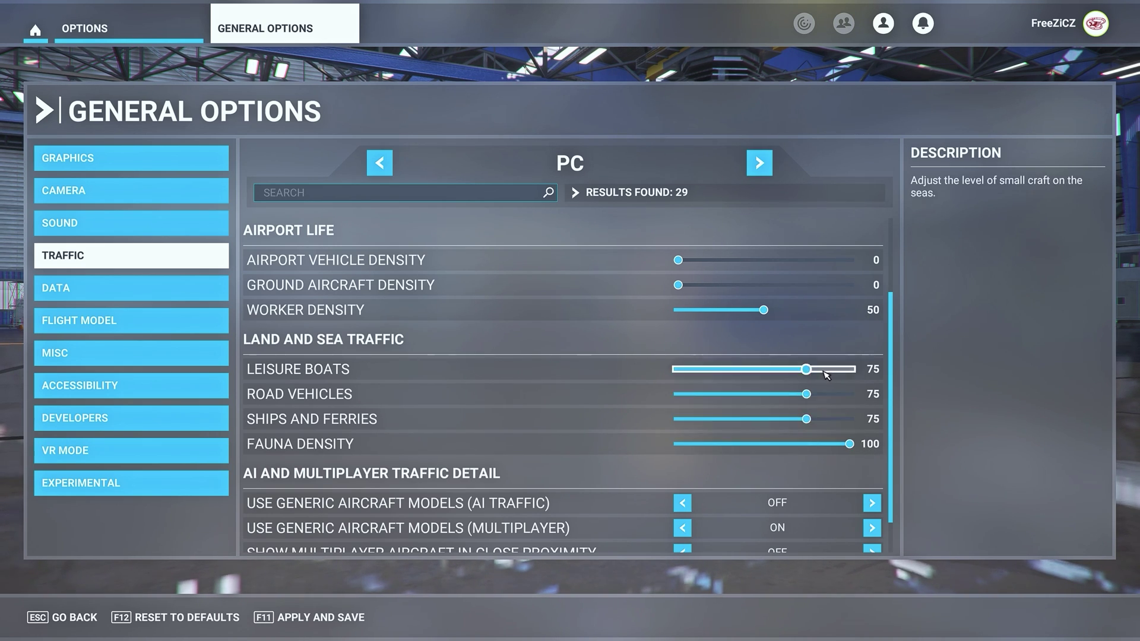
scroll(897, 418, down, 1)
scroll(897, 417, down, 1)
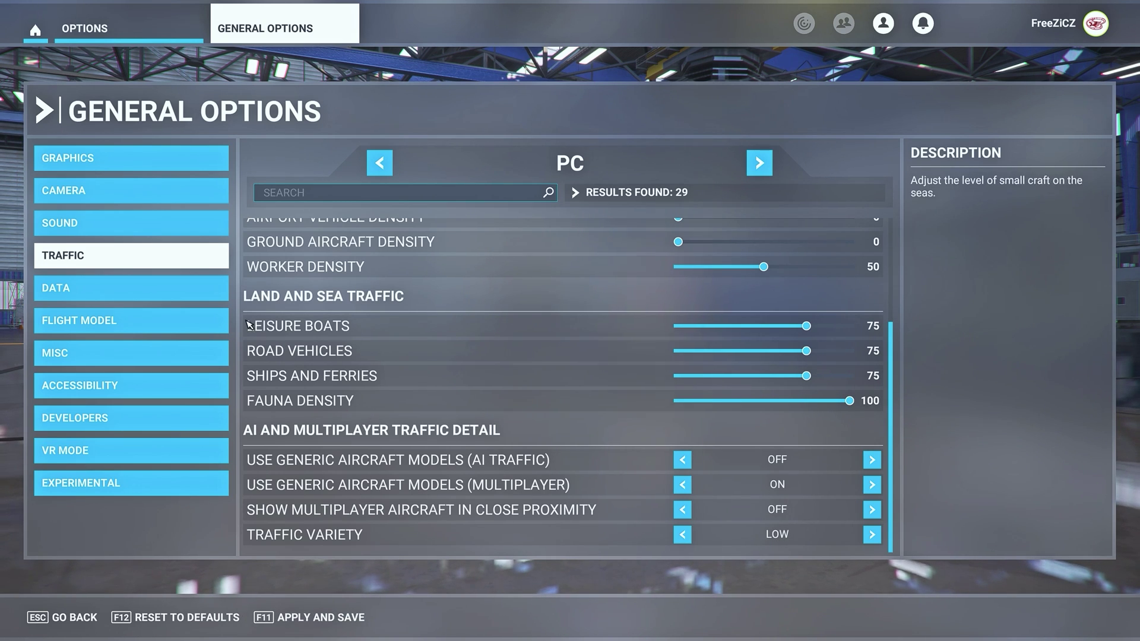
click(165, 293)
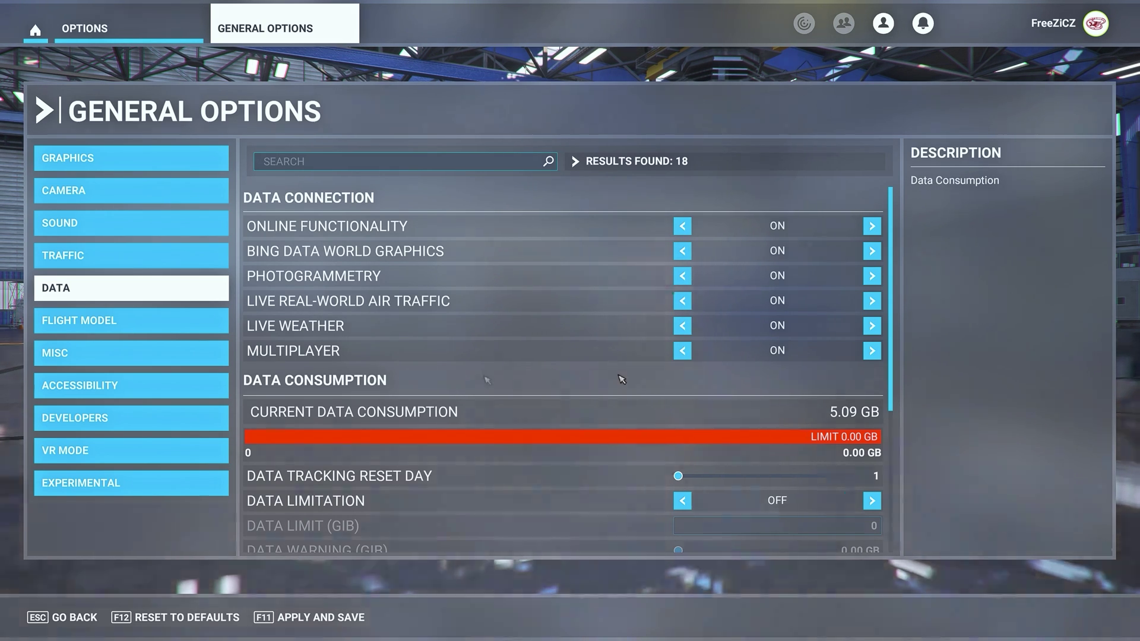
scroll(482, 380, down, 3)
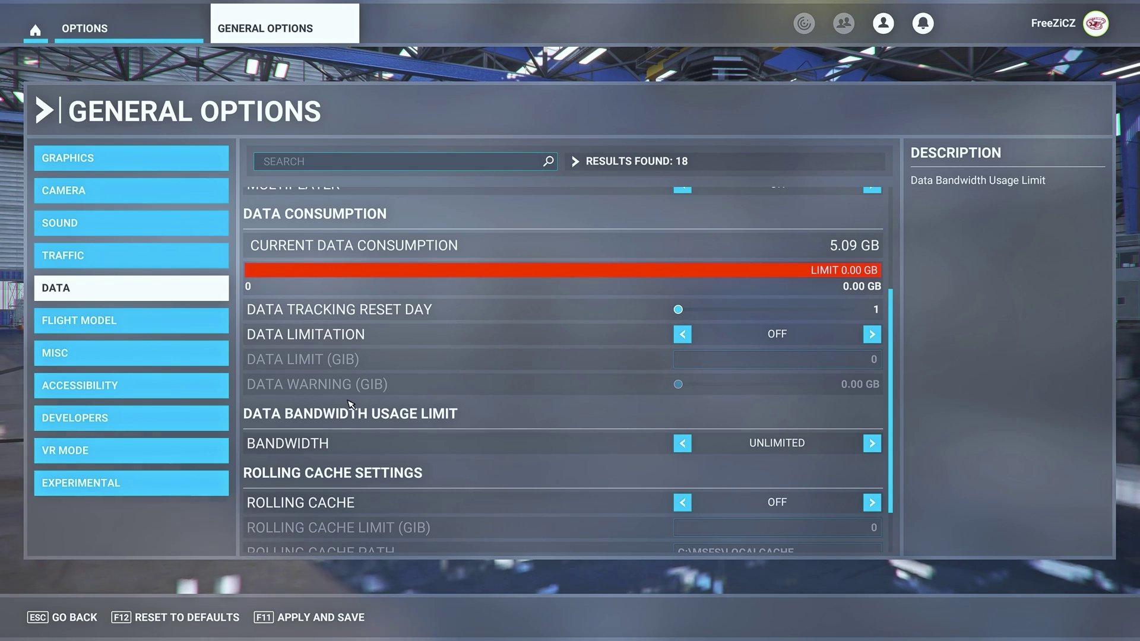
click(871, 443)
click(871, 444)
click(682, 444)
click(682, 443)
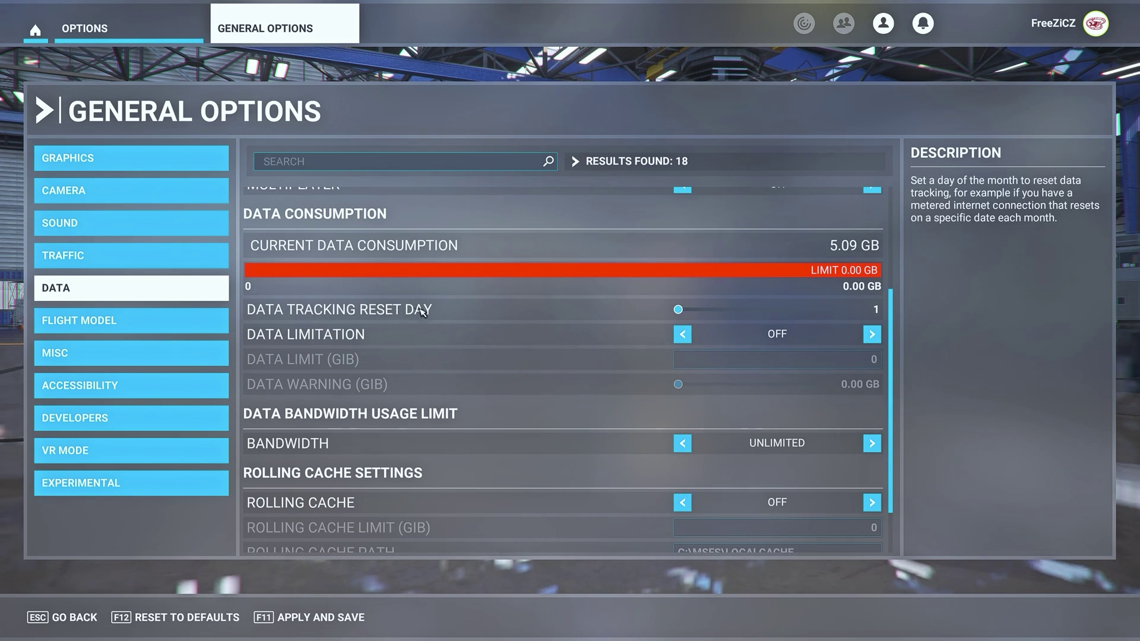
drag(678, 309, 628, 310)
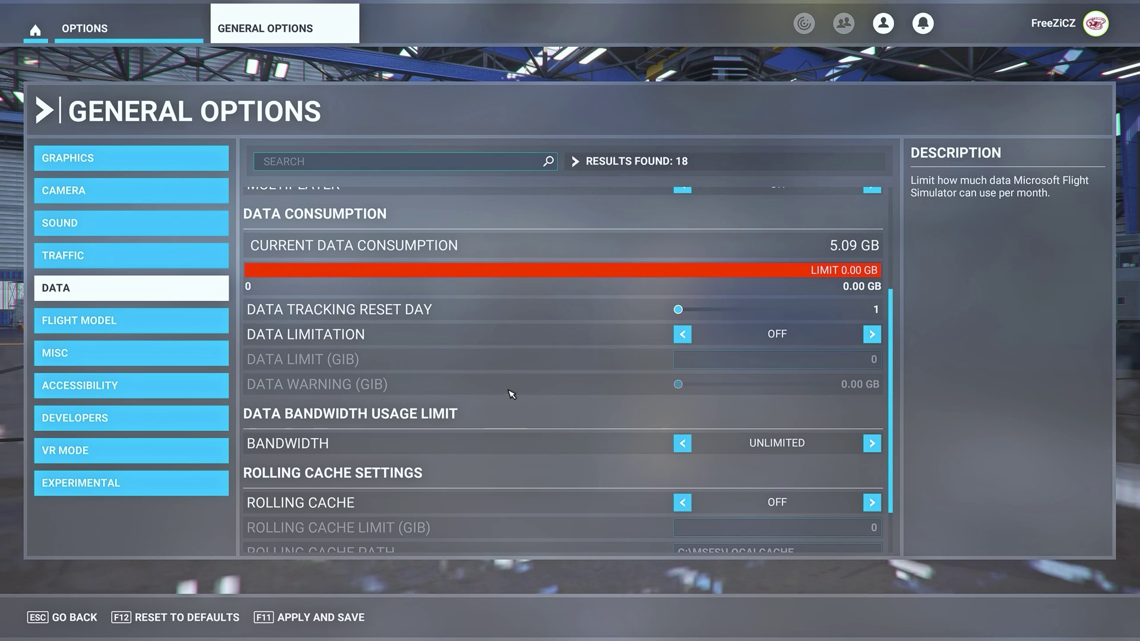
Step: Set Rolling Cache to ON and open the Flight Model settings
scroll(568, 410, down, 1)
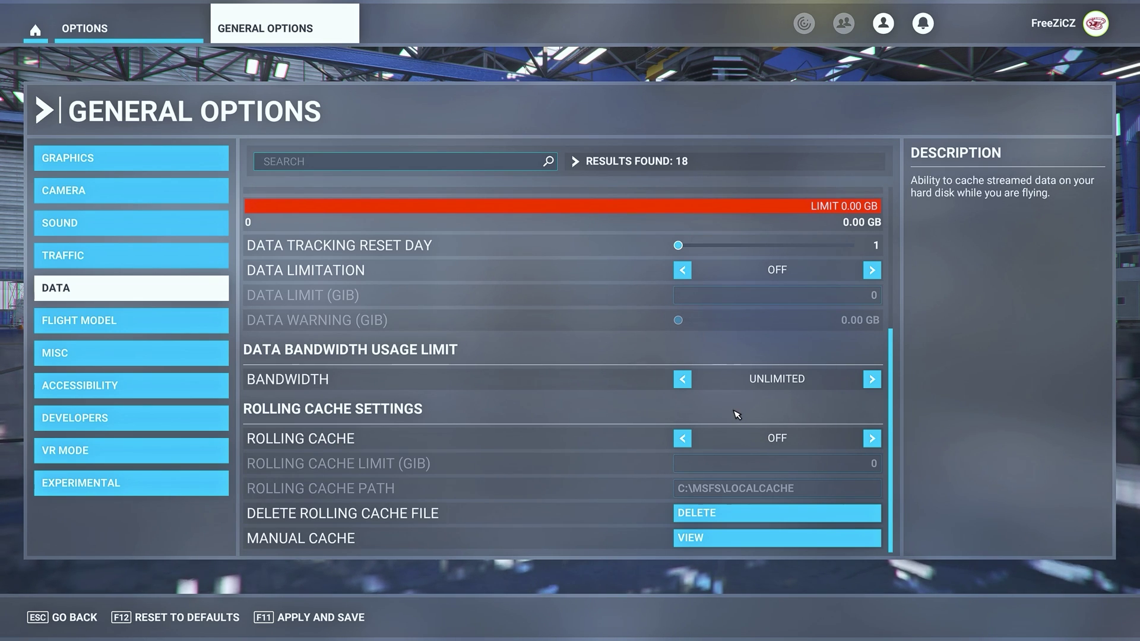
click(871, 438)
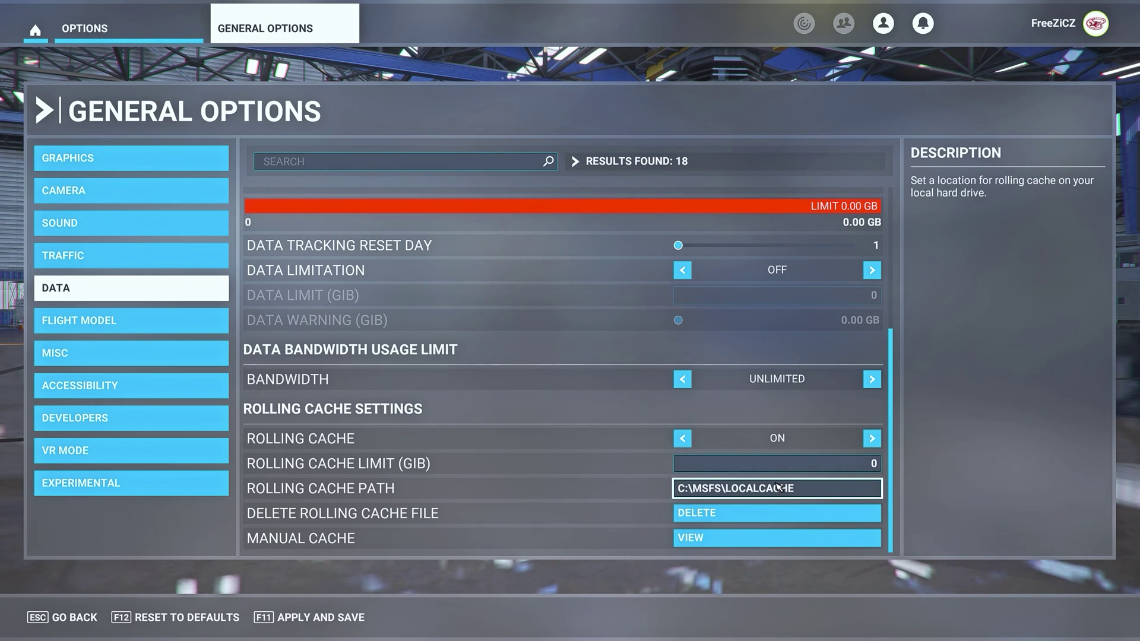
click(192, 327)
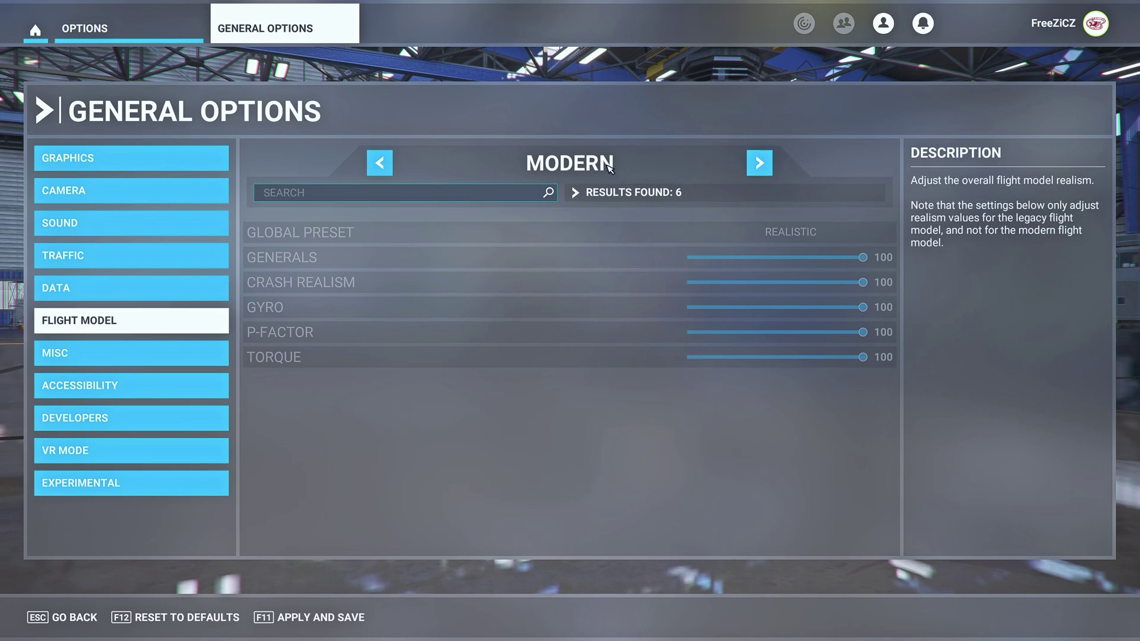
Step: Cancel switching to the Legacy preset, keeping the Modern flight model, and open Misc settings
click(758, 163)
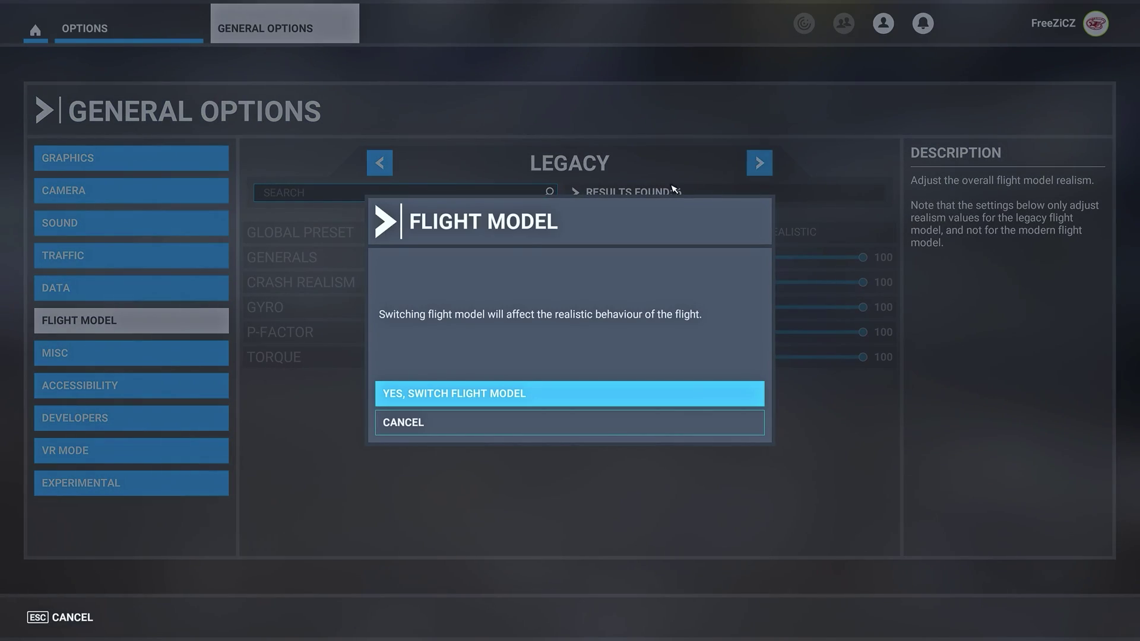
click(454, 424)
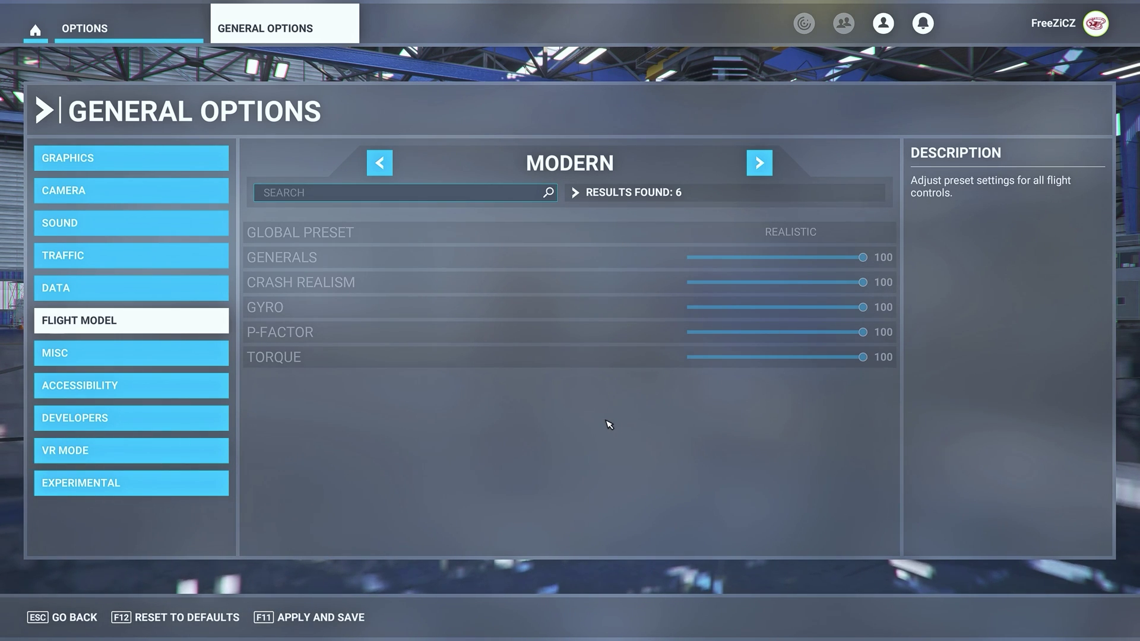
click(223, 352)
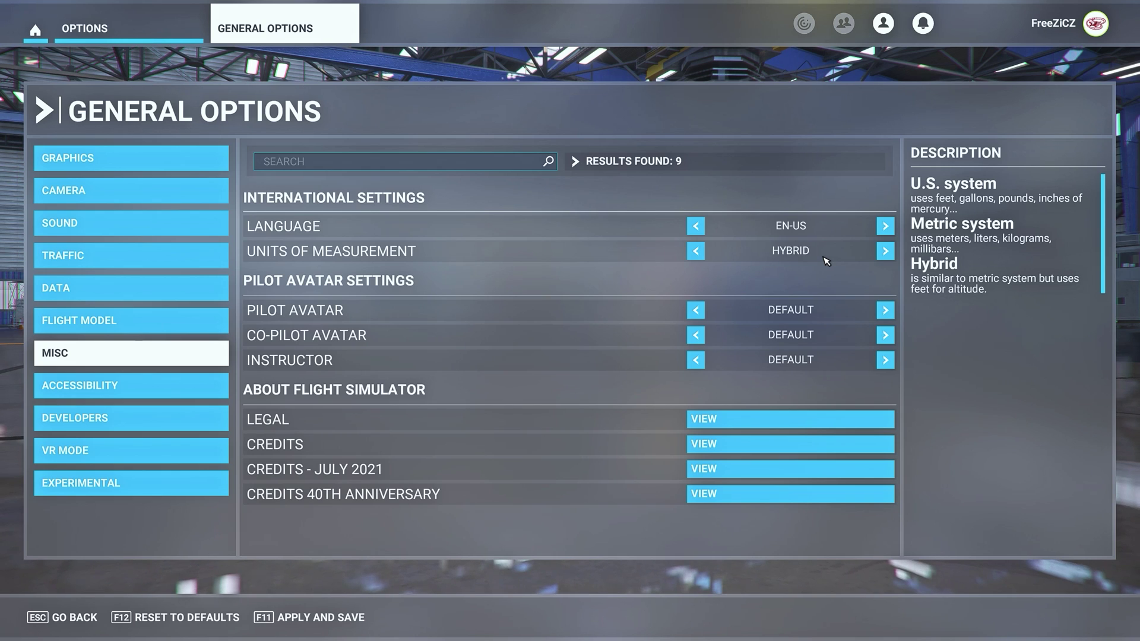
Step: Browse Accessibility, try then revert the Tritanopia interface colour, and open Developers
click(207, 385)
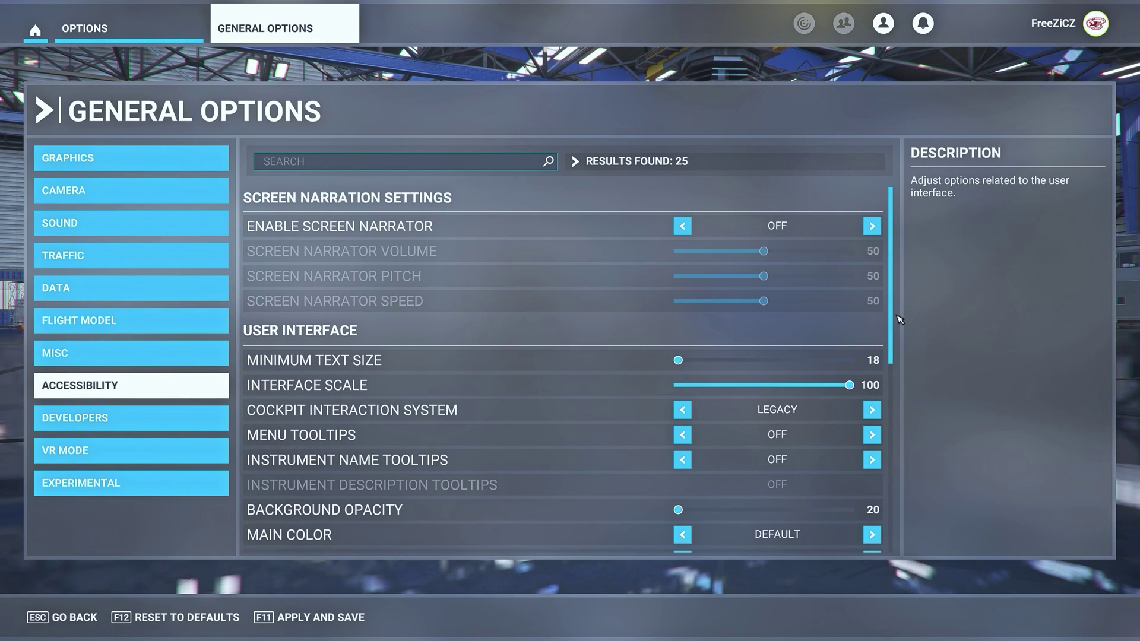
drag(895, 299, 890, 491)
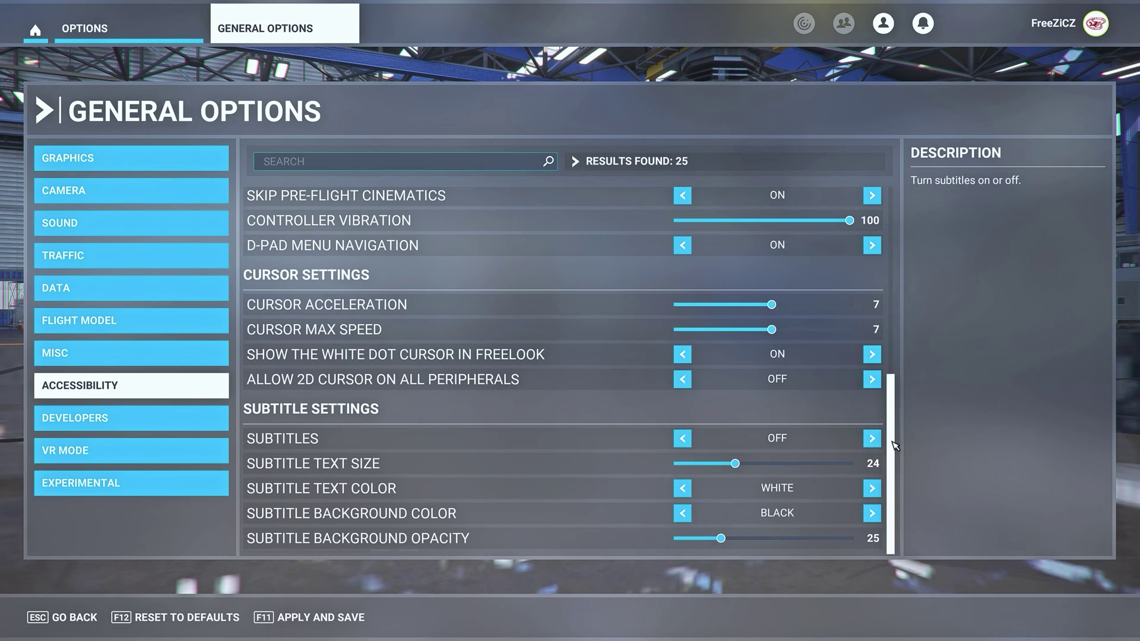
scroll(895, 438, up, 5)
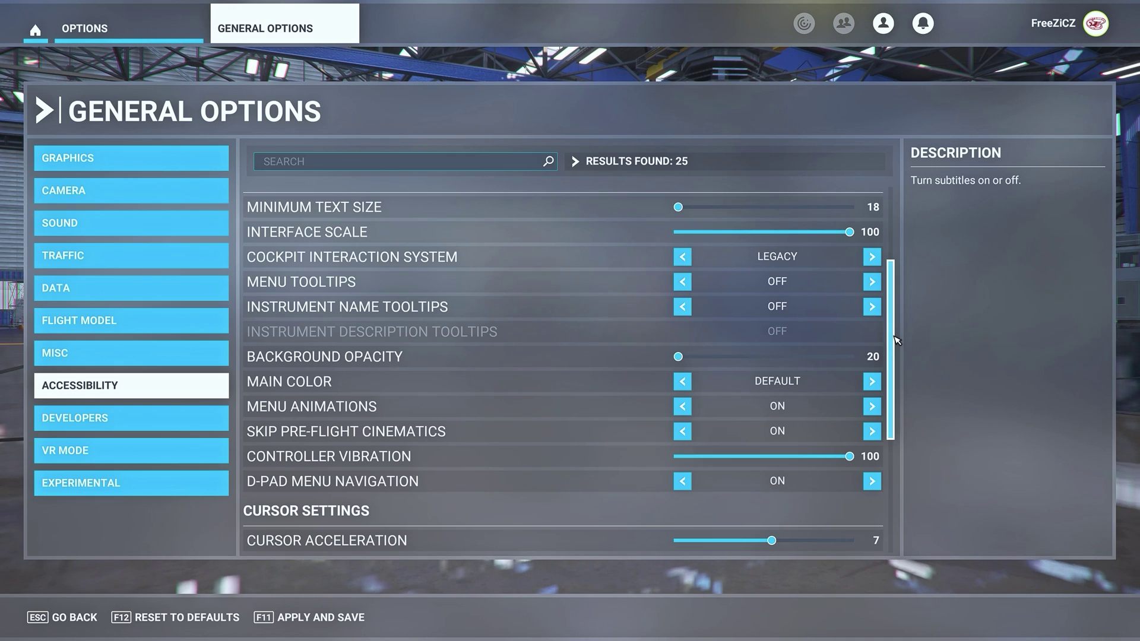
click(683, 382)
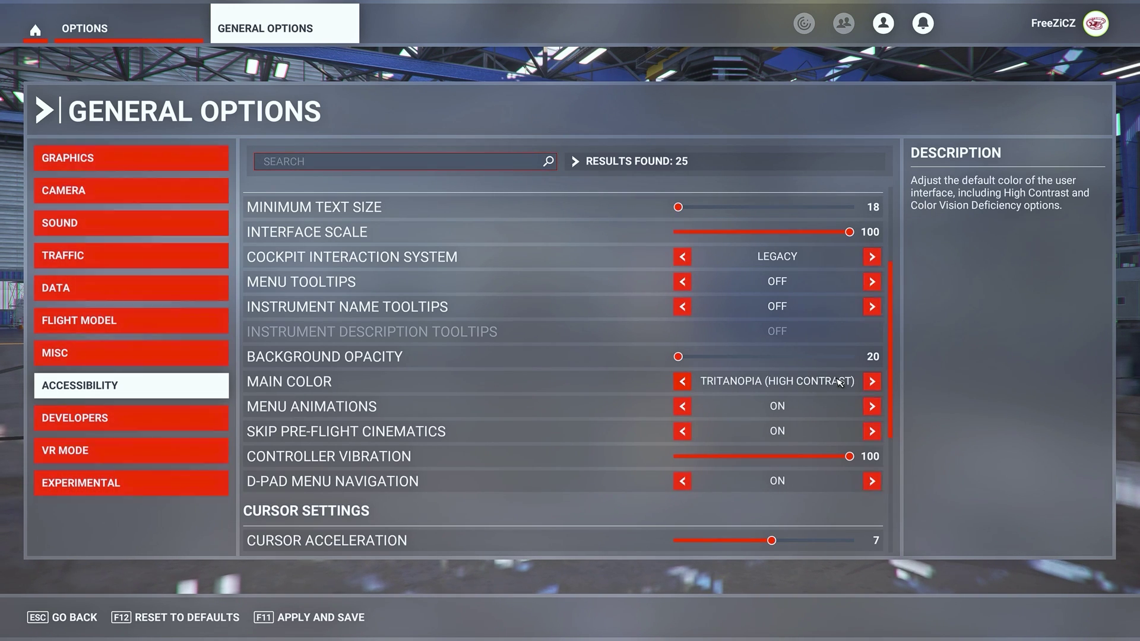
click(872, 381)
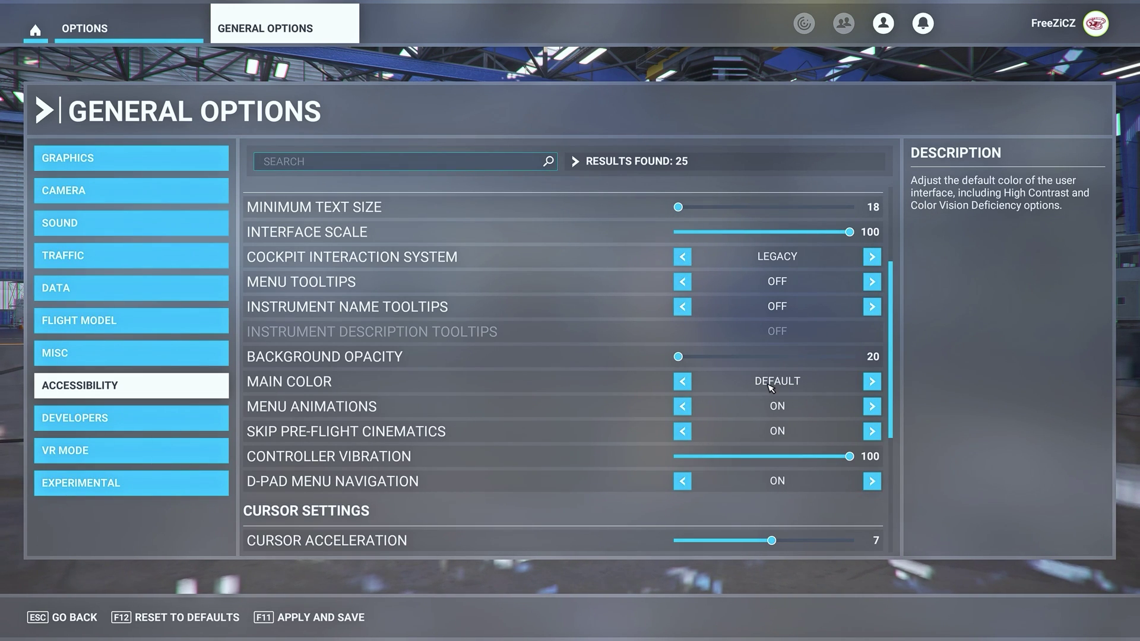
scroll(901, 291, up, 3)
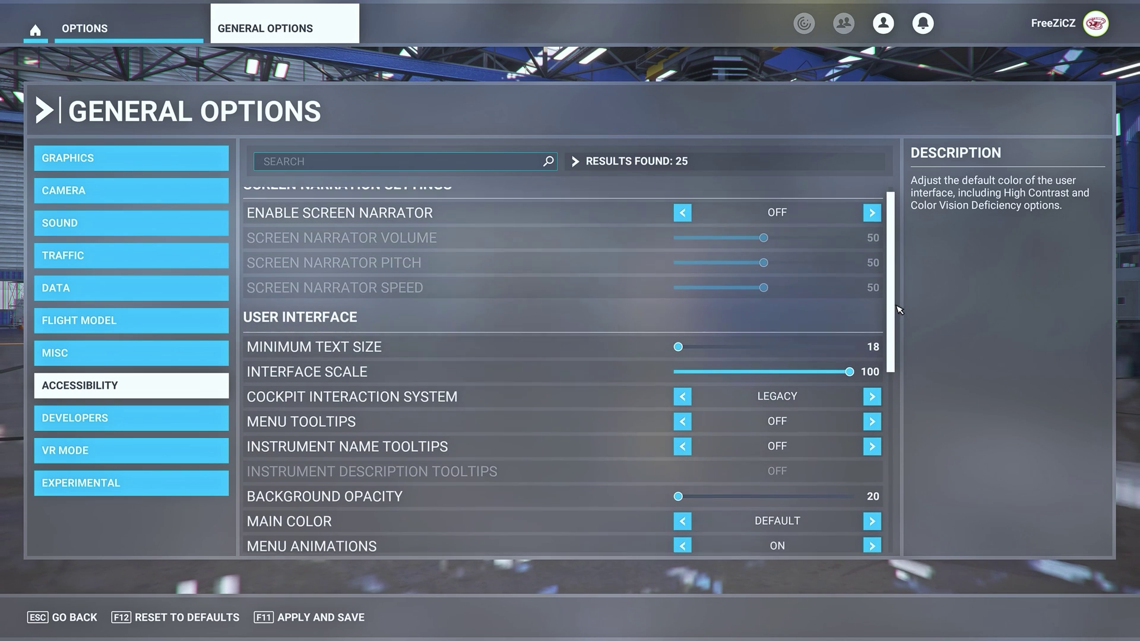
scroll(902, 291, down, 5)
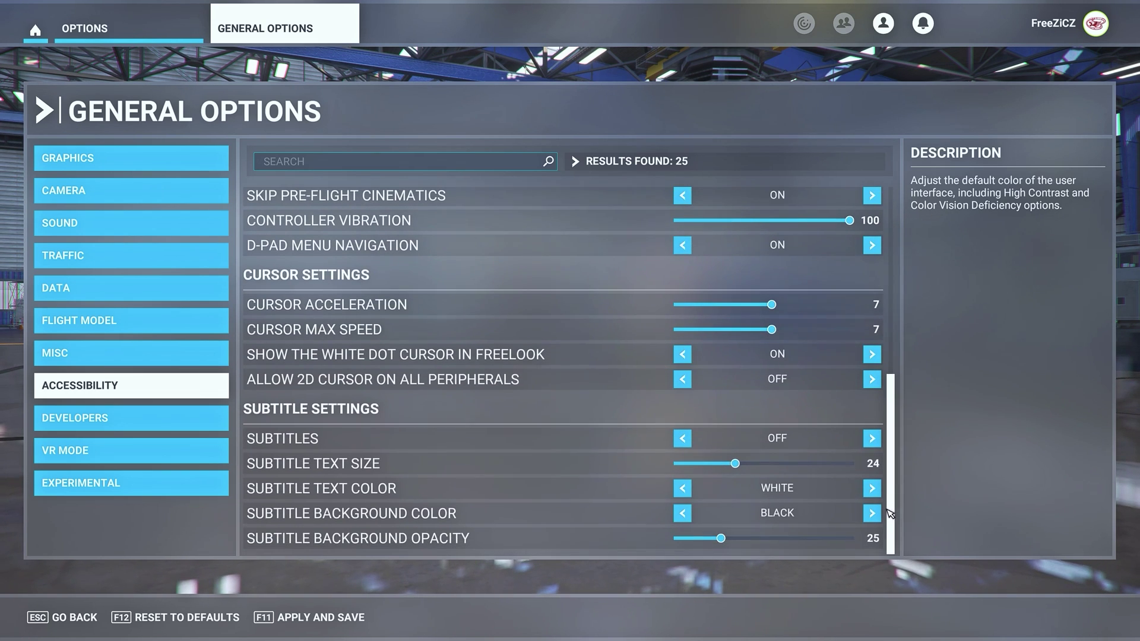
scroll(891, 517, up, 5)
click(202, 416)
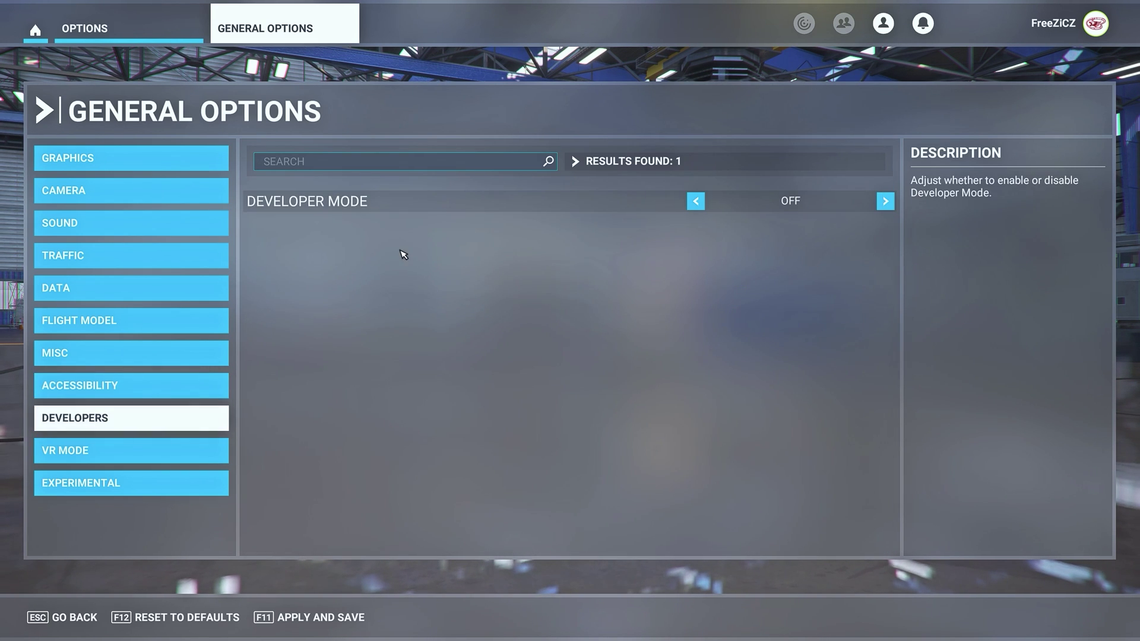
Step: Turn Developer Mode on and show the FPS overlay from the Debug menu
click(886, 201)
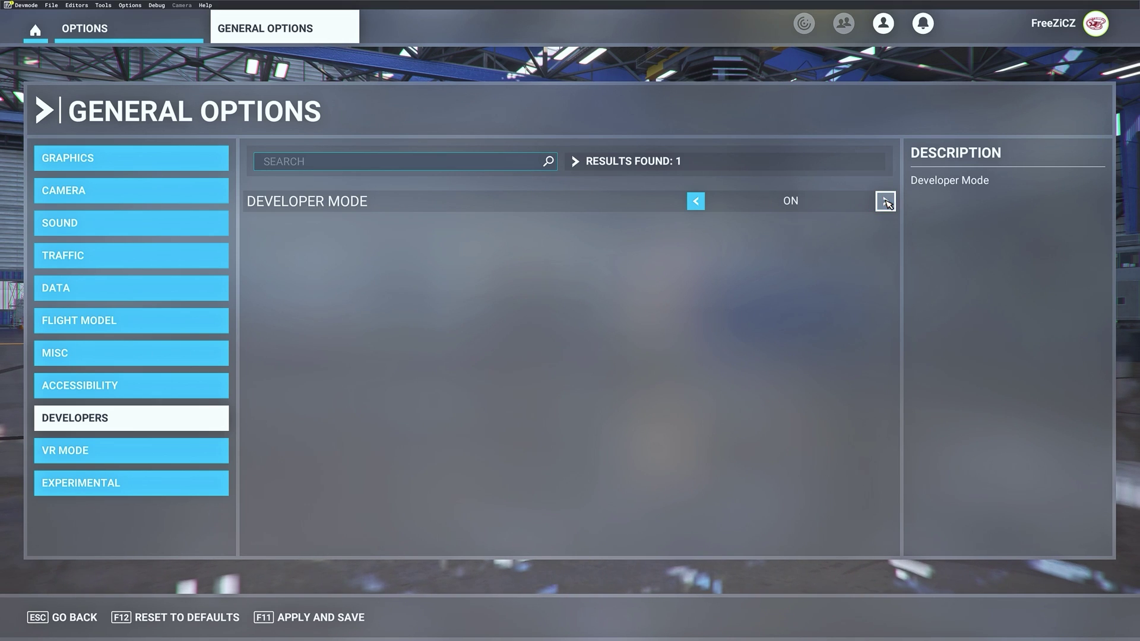
click(158, 6)
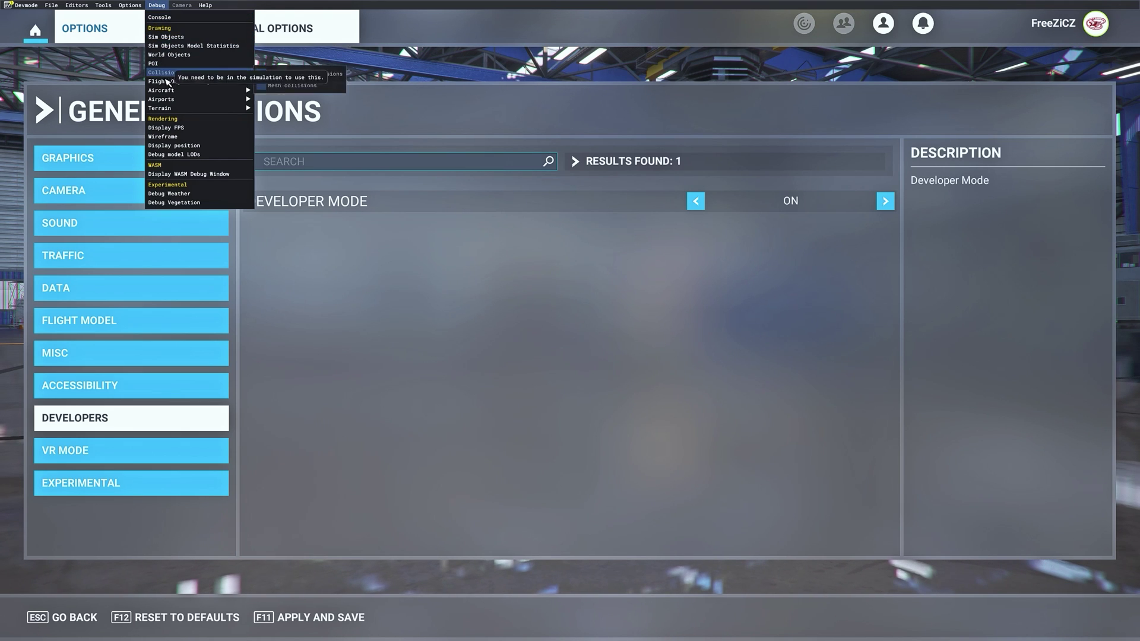
click(170, 127)
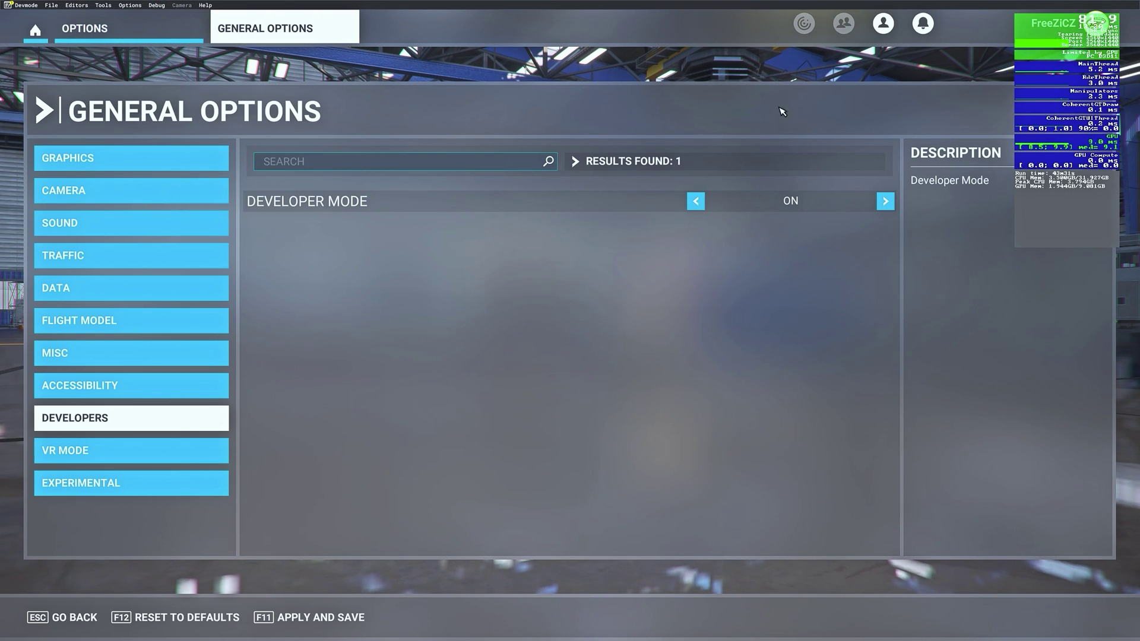
Step: Hide the FPS overlay, switch Developer Mode off, and view the VR Mode settings
click(156, 5)
click(178, 130)
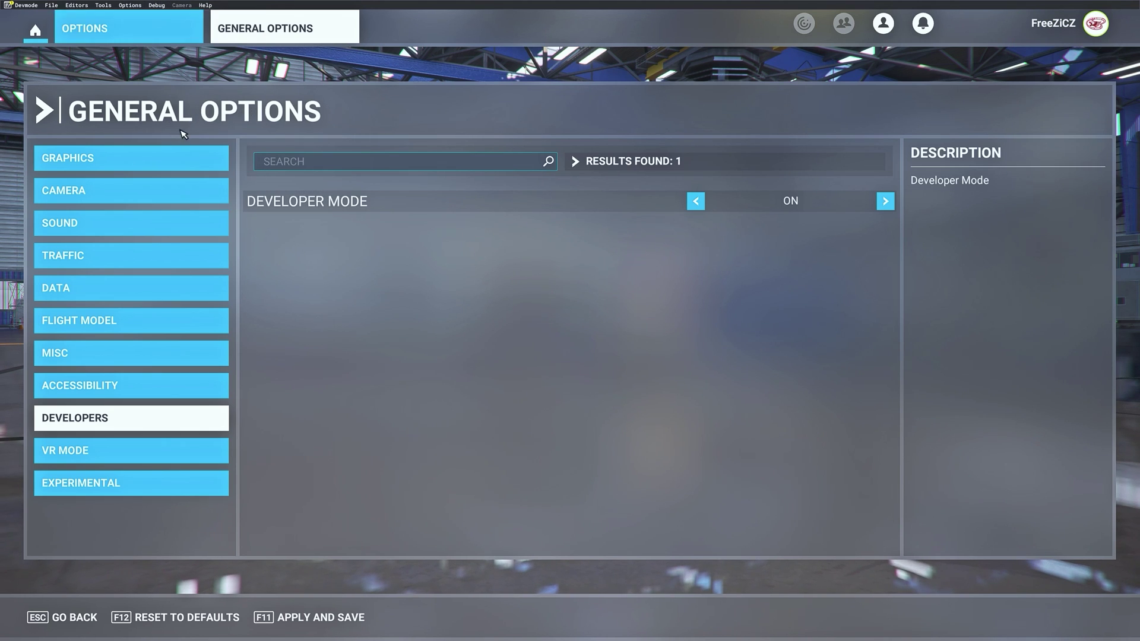
click(697, 201)
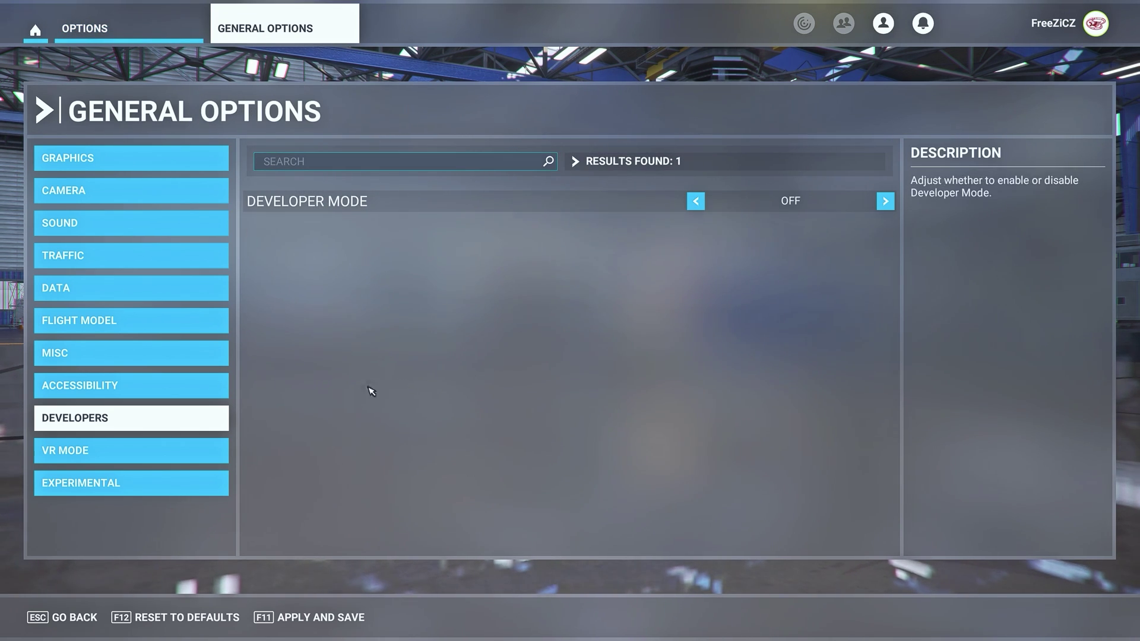
click(201, 450)
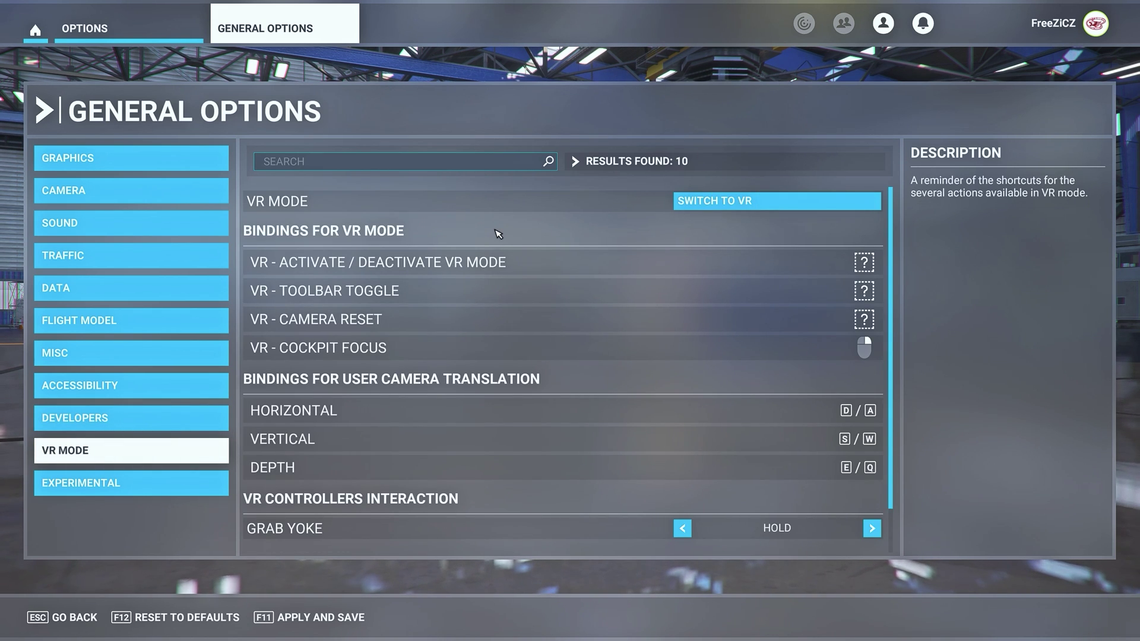
Step: Review the Experimental settings, then apply and save the general options
scroll(796, 235, down, 2)
scroll(799, 233, up, 2)
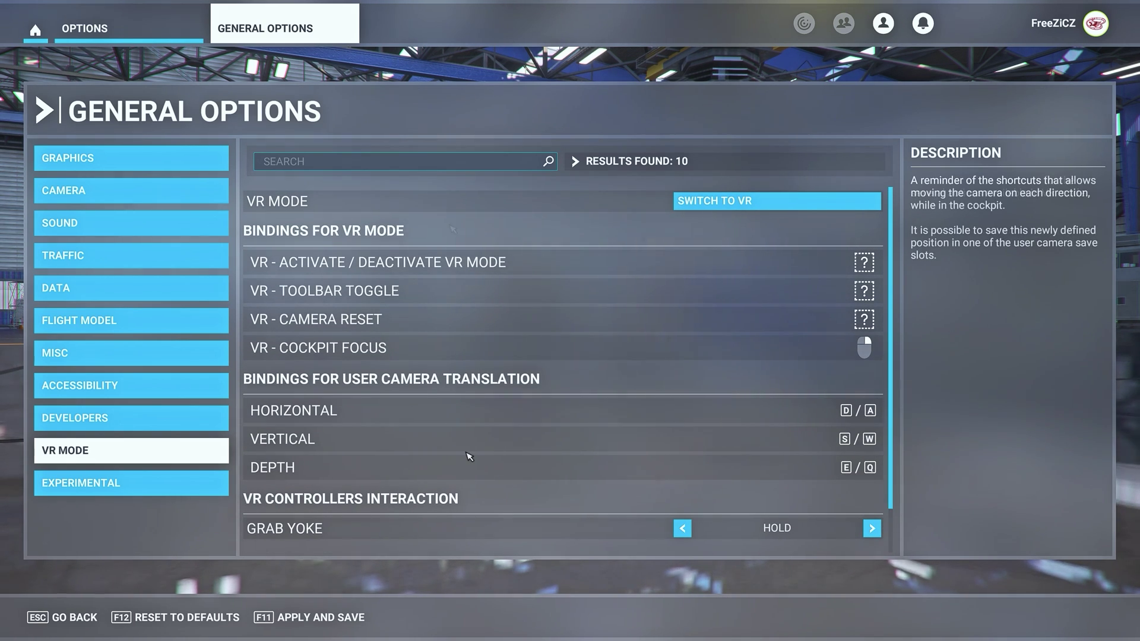
click(178, 483)
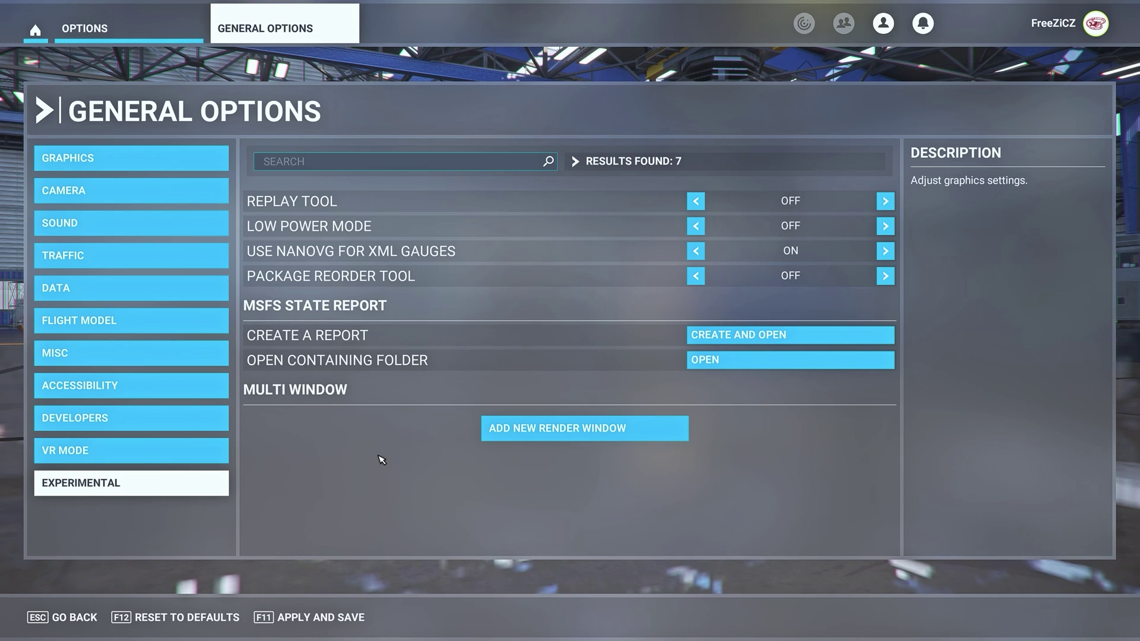
click(313, 624)
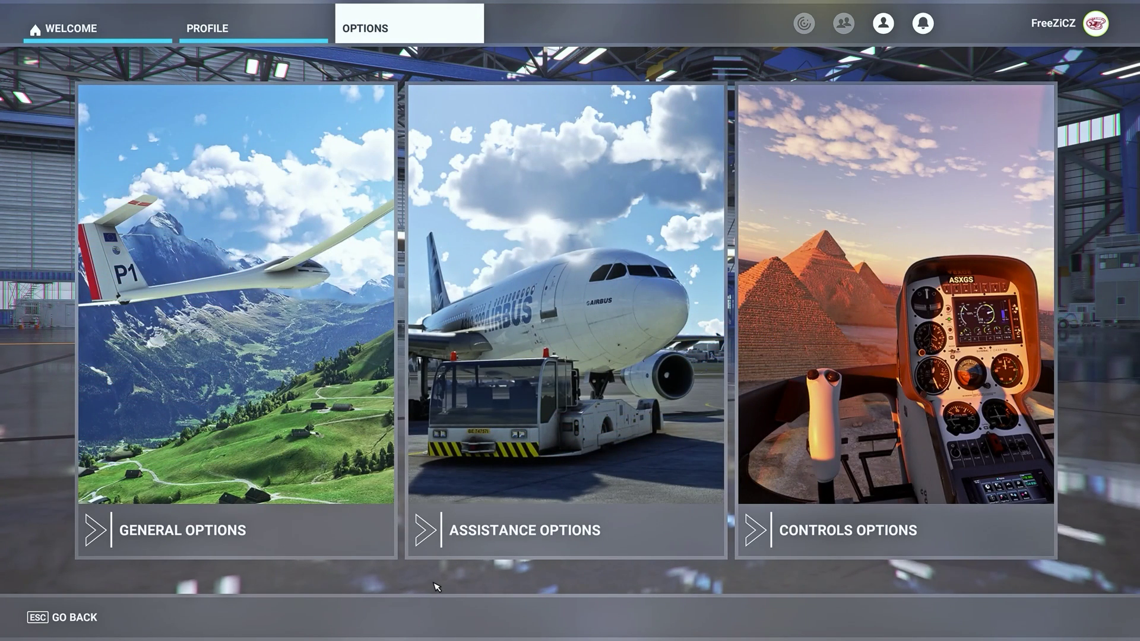
click(563, 486)
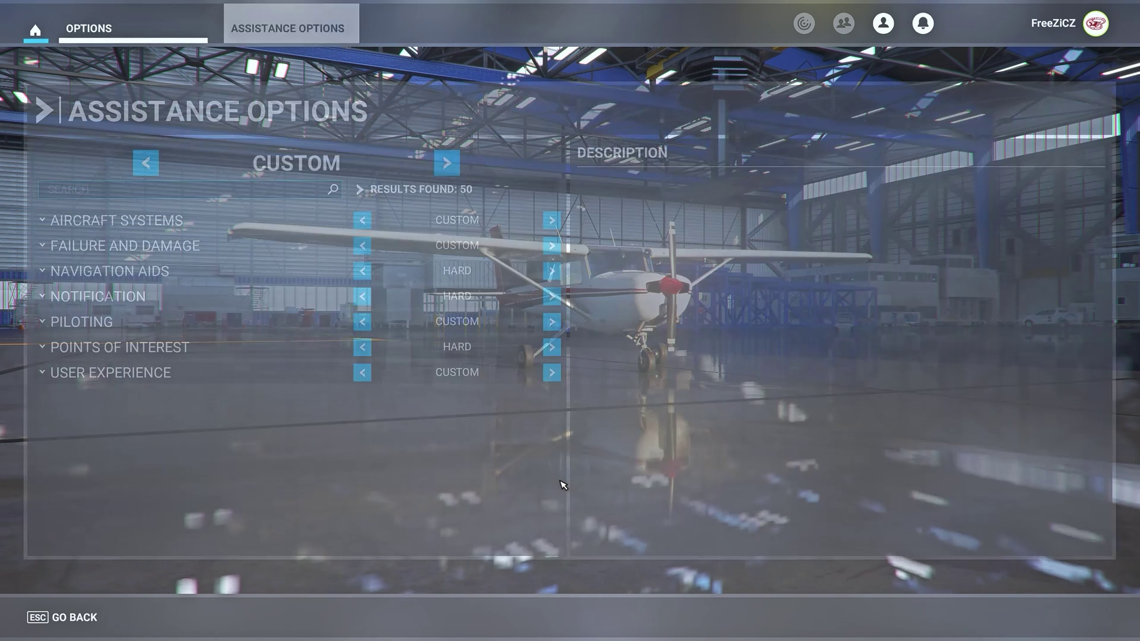
click(109, 223)
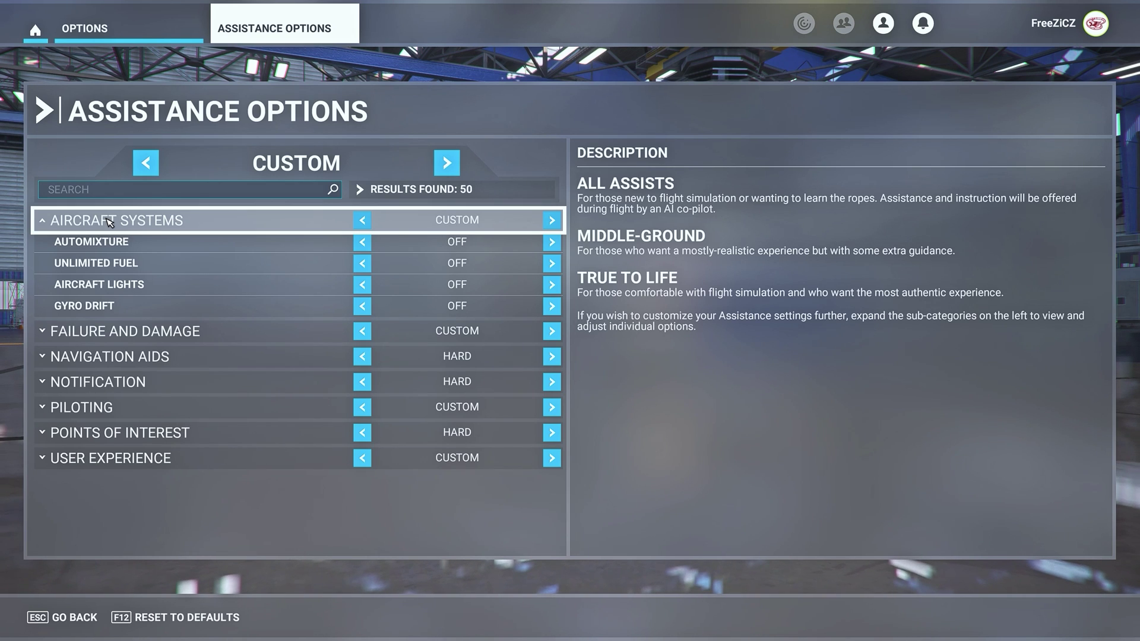
click(109, 222)
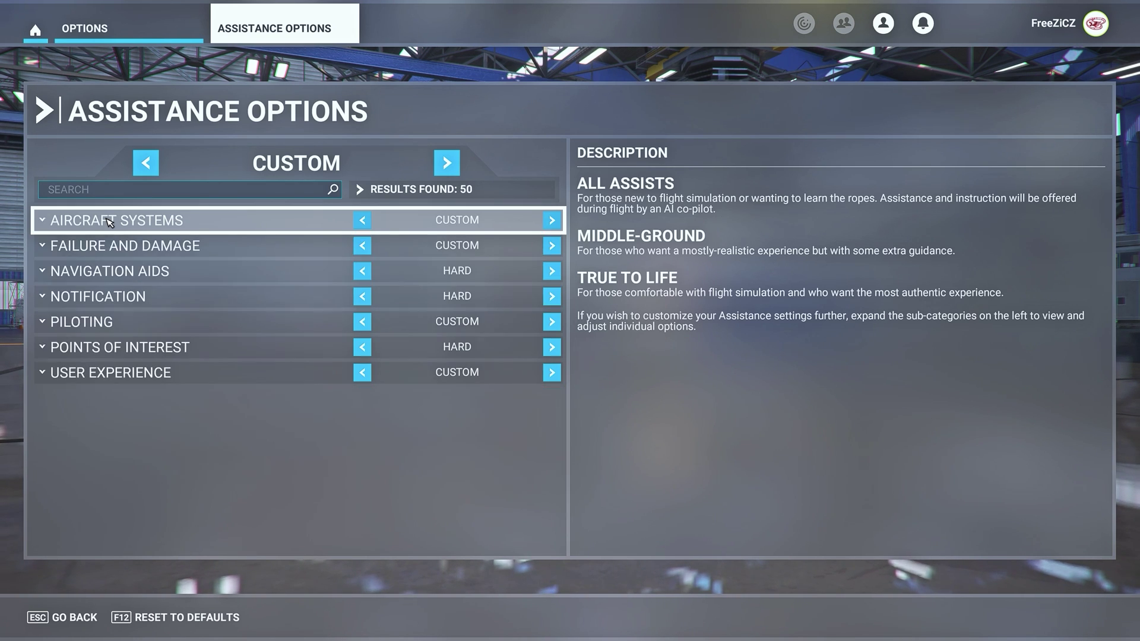
click(115, 252)
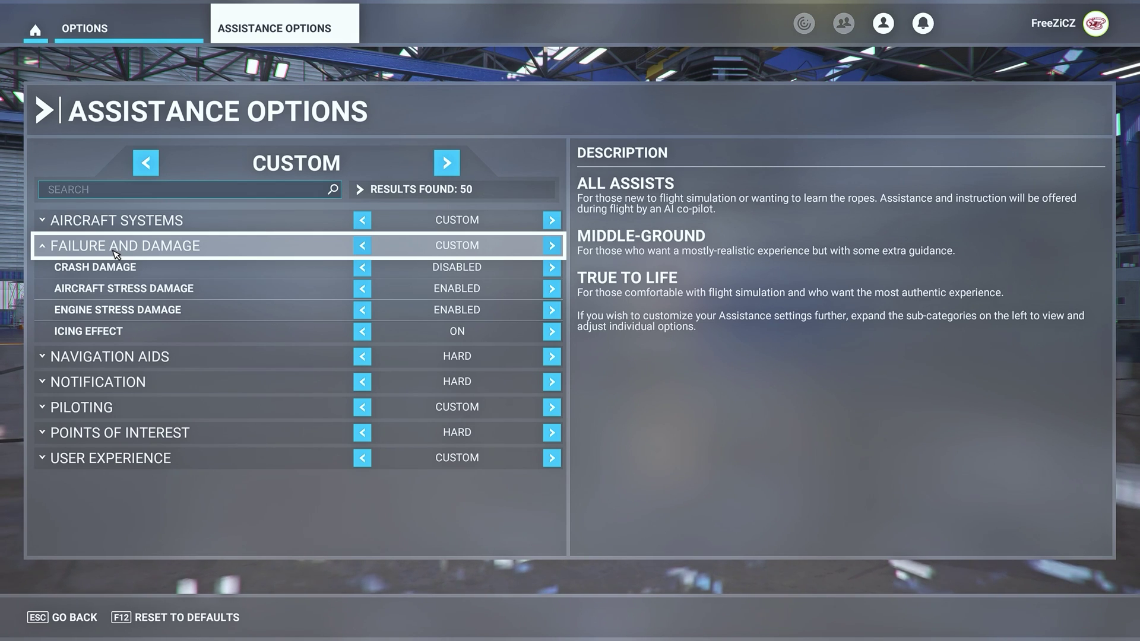
click(114, 252)
click(114, 274)
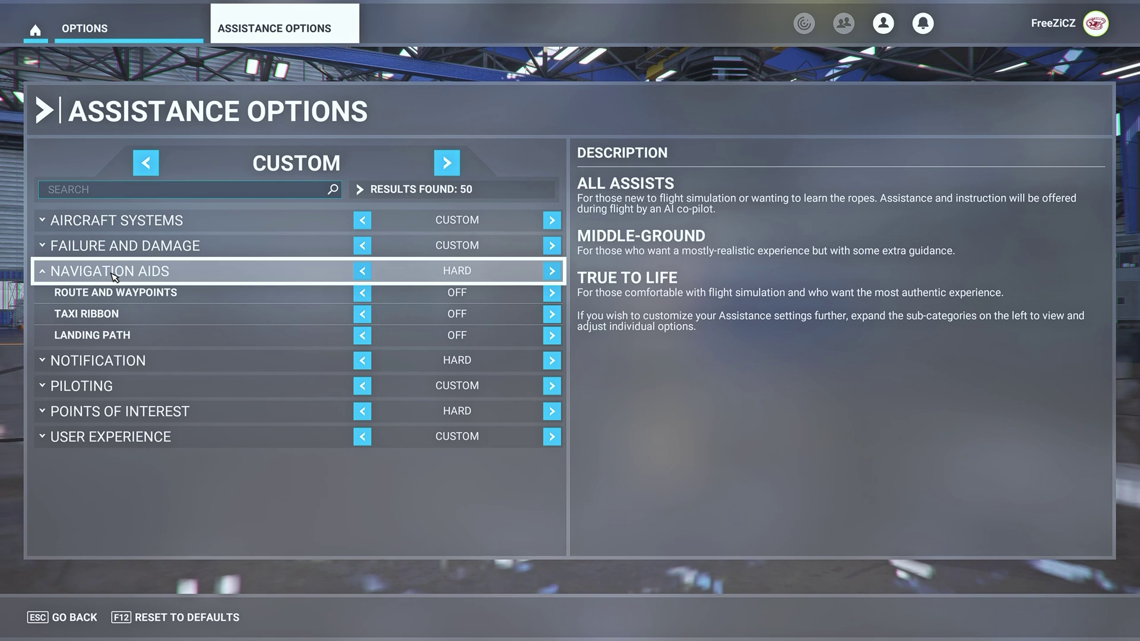
click(115, 275)
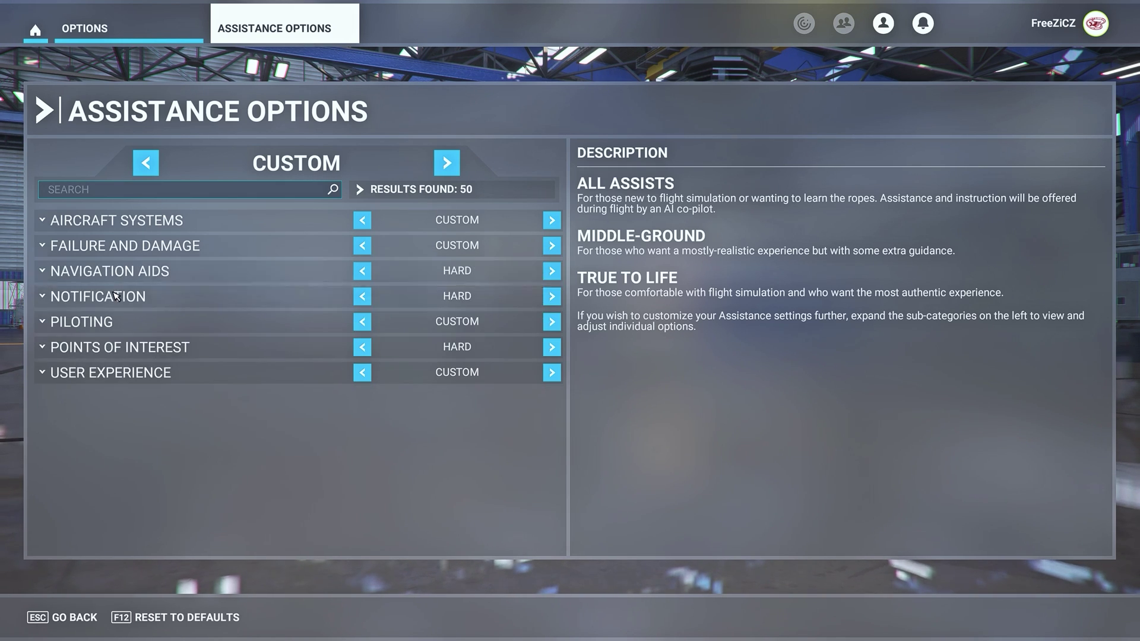
click(116, 297)
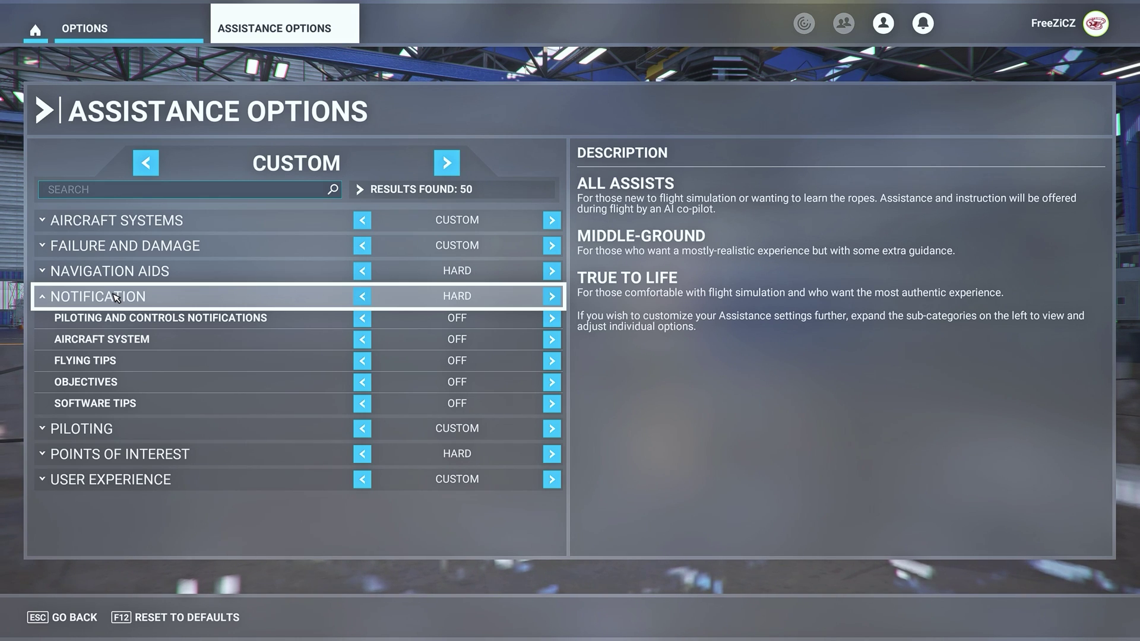
click(116, 297)
click(108, 322)
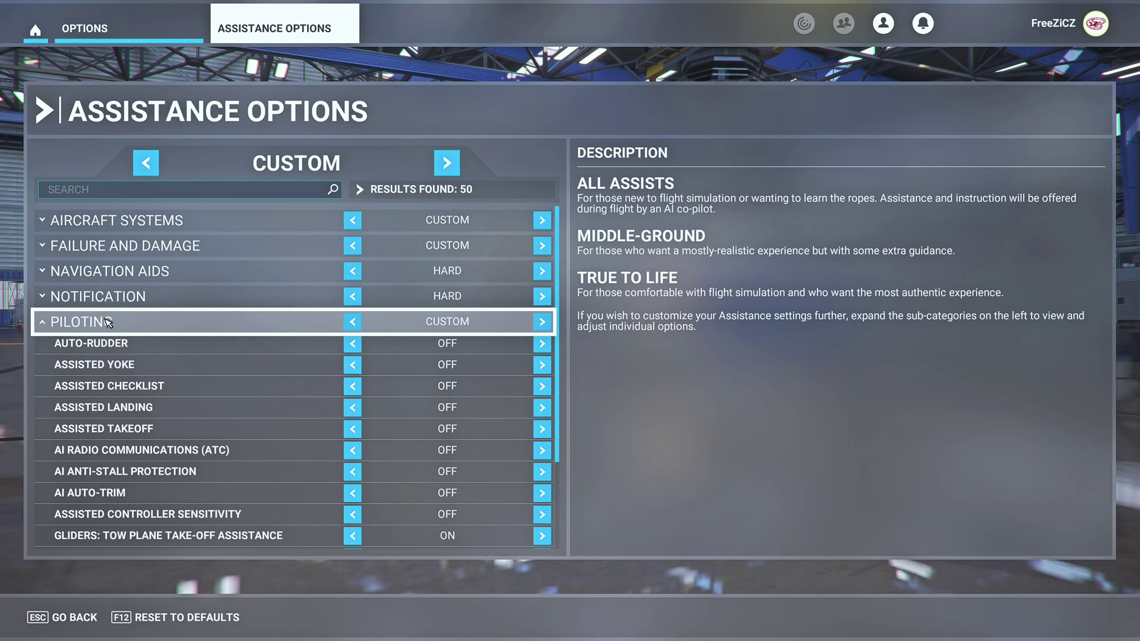
scroll(107, 322, down, 2)
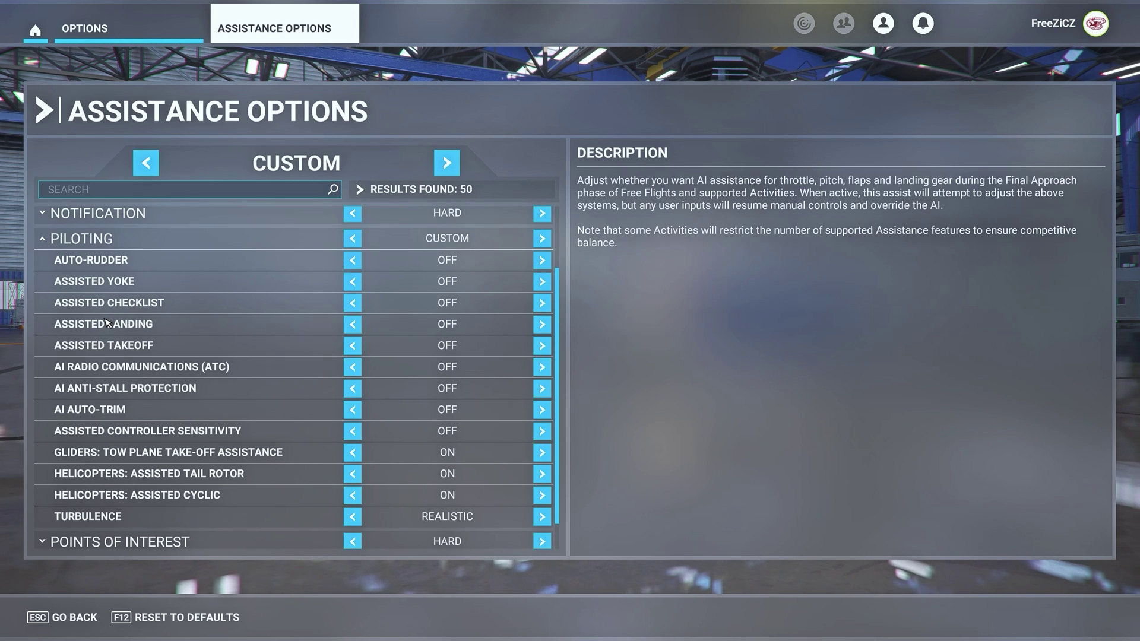
scroll(107, 322, down, 1)
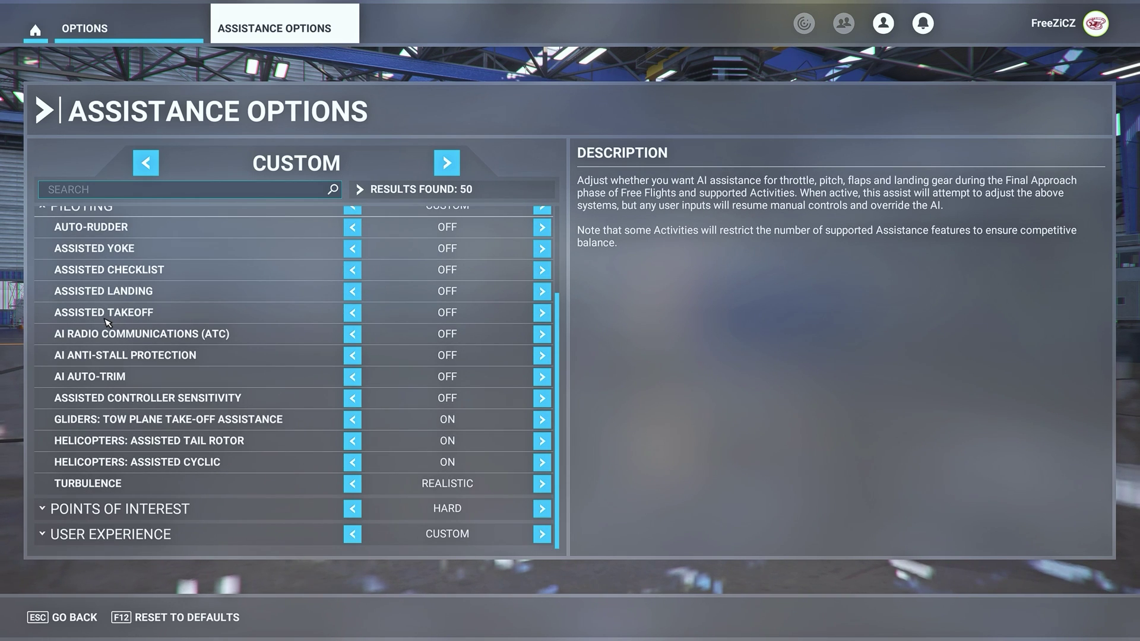
click(89, 209)
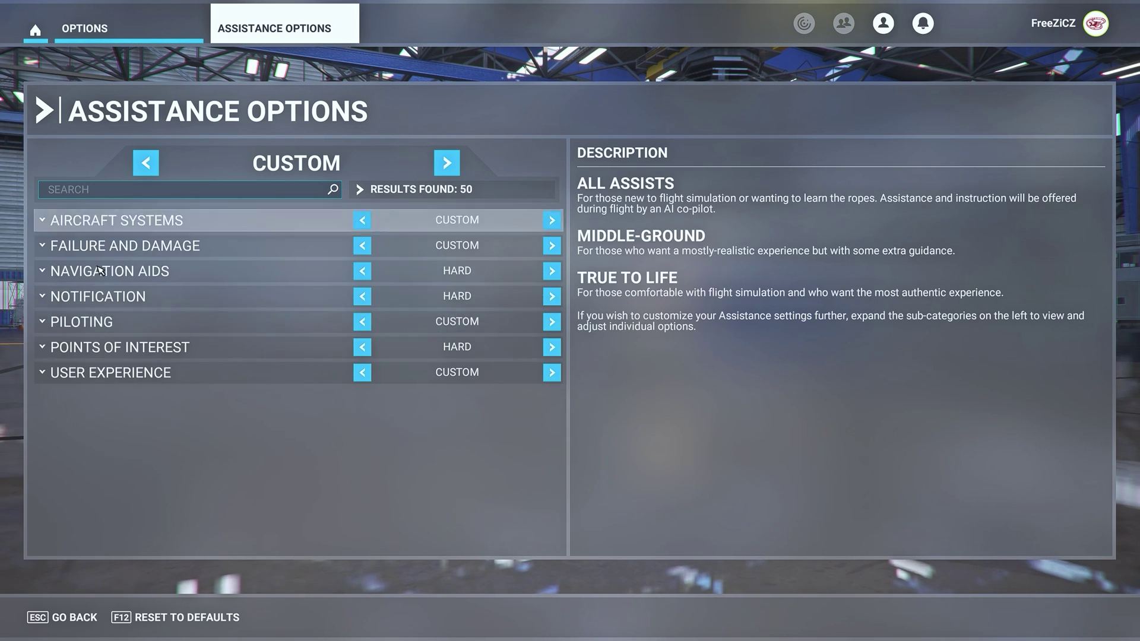
click(101, 349)
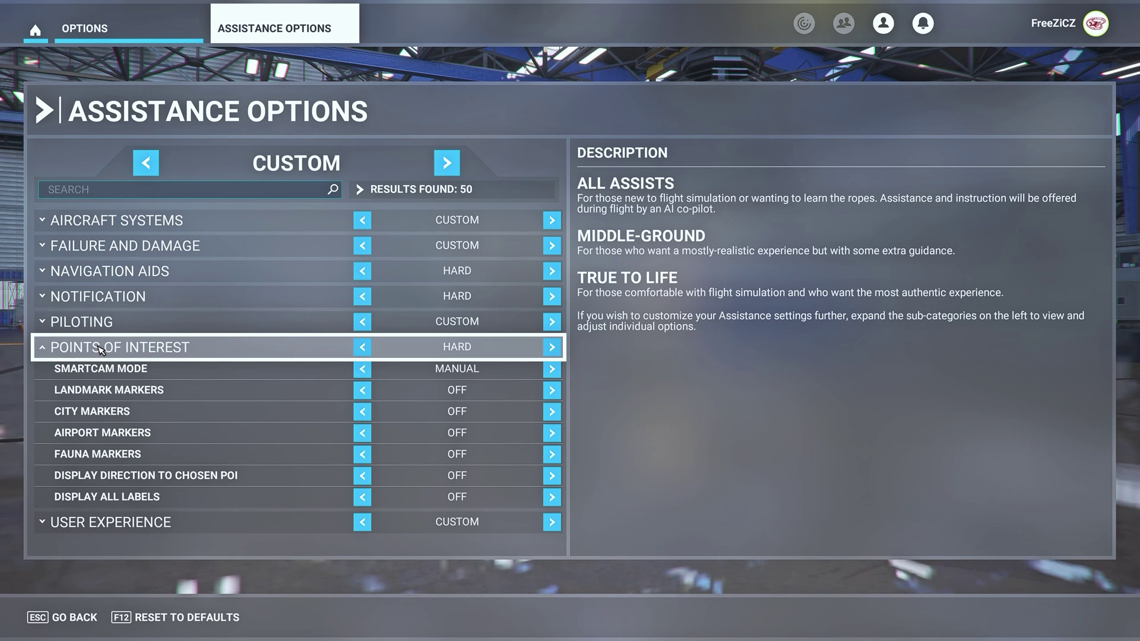
click(99, 349)
click(105, 374)
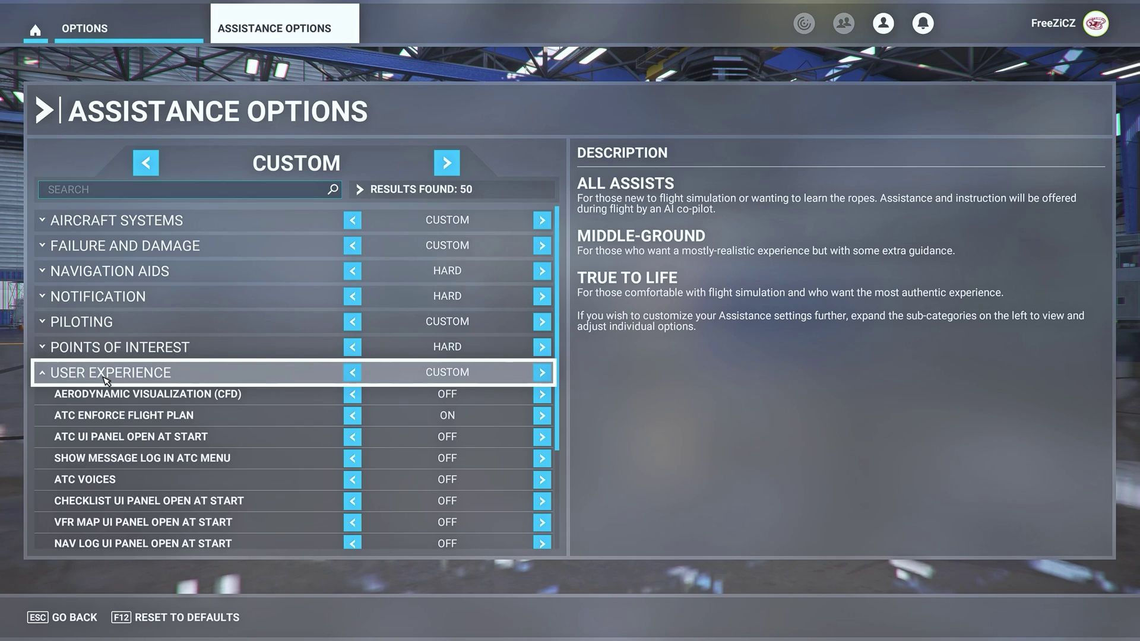
scroll(106, 380, down, 3)
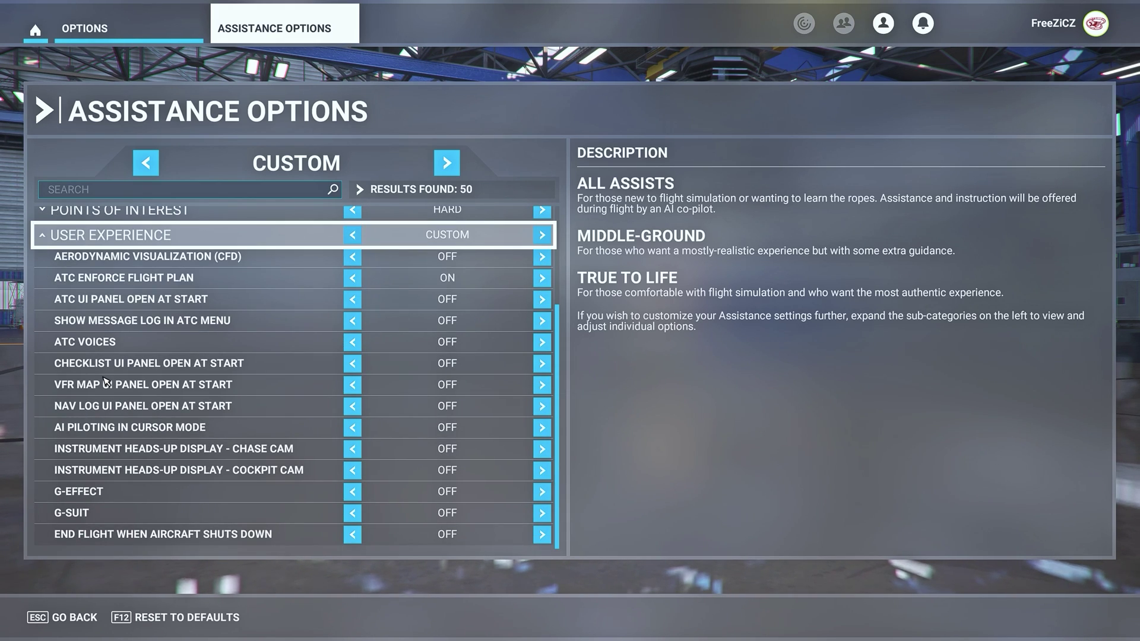
key(Escape)
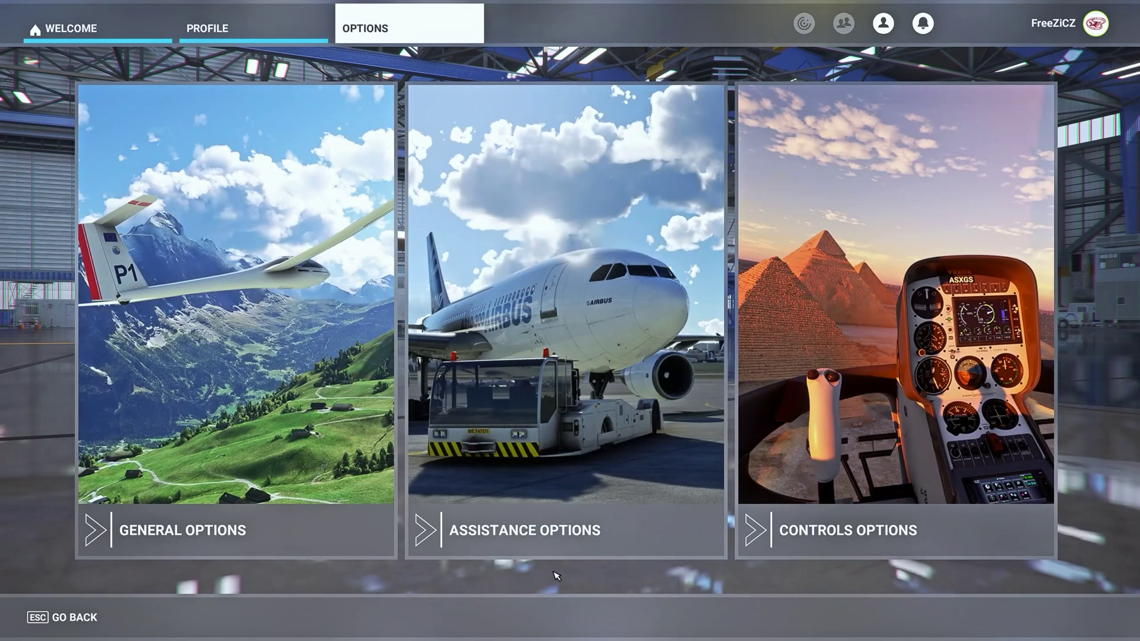